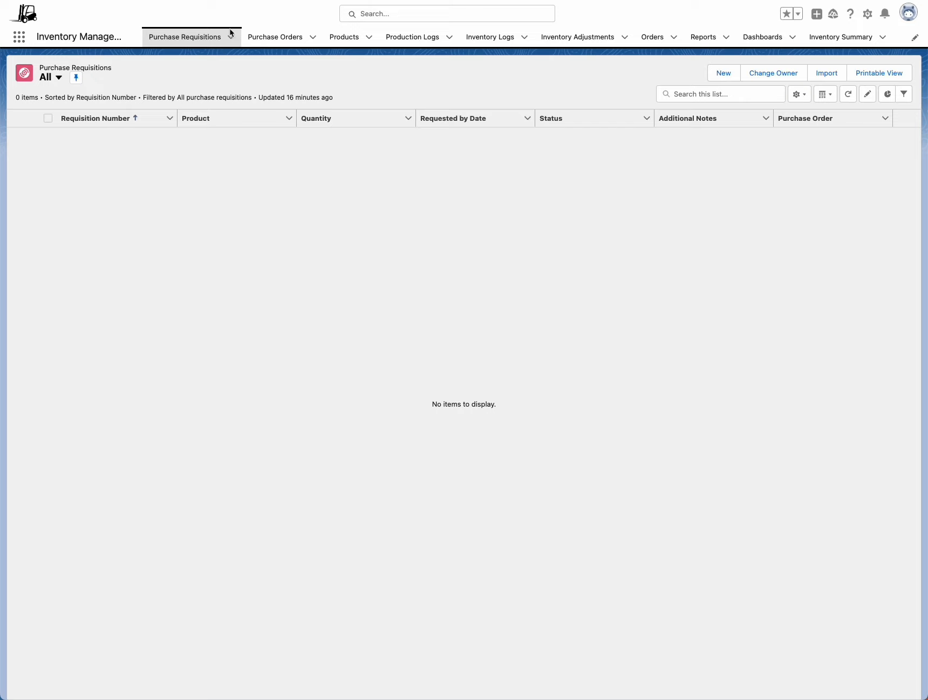
Create and save a purchase requisition for the product Buttons with a quantity of 10
left_click(723, 73)
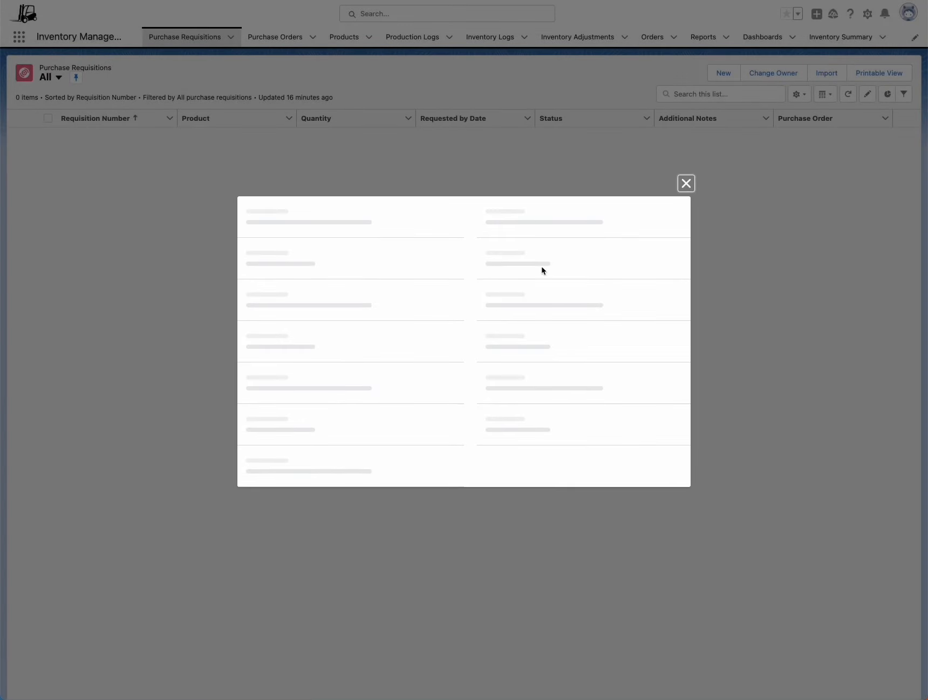
left_click(363, 305)
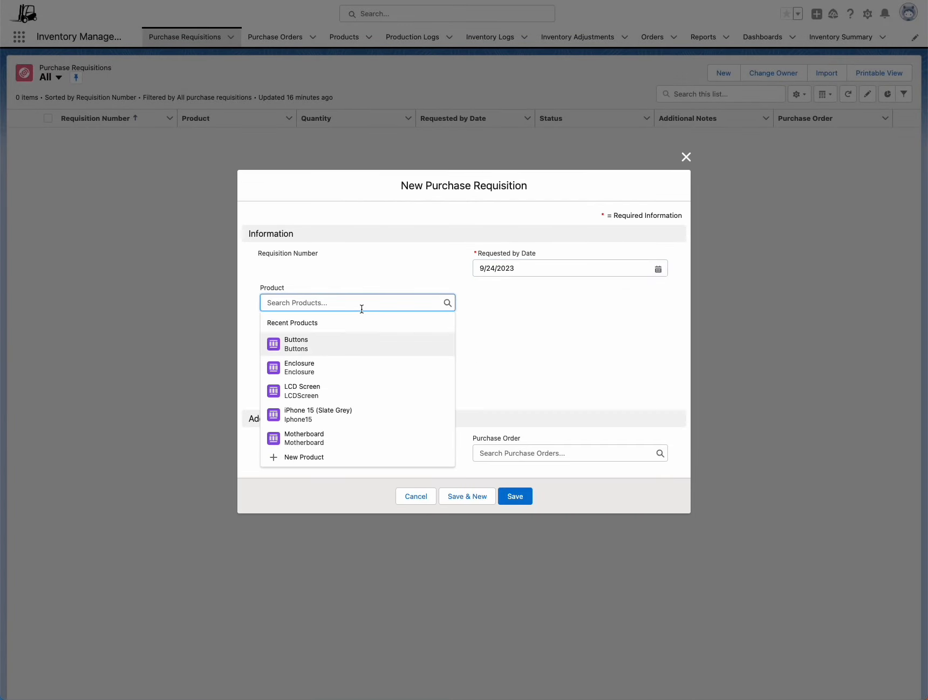
left_click(313, 346)
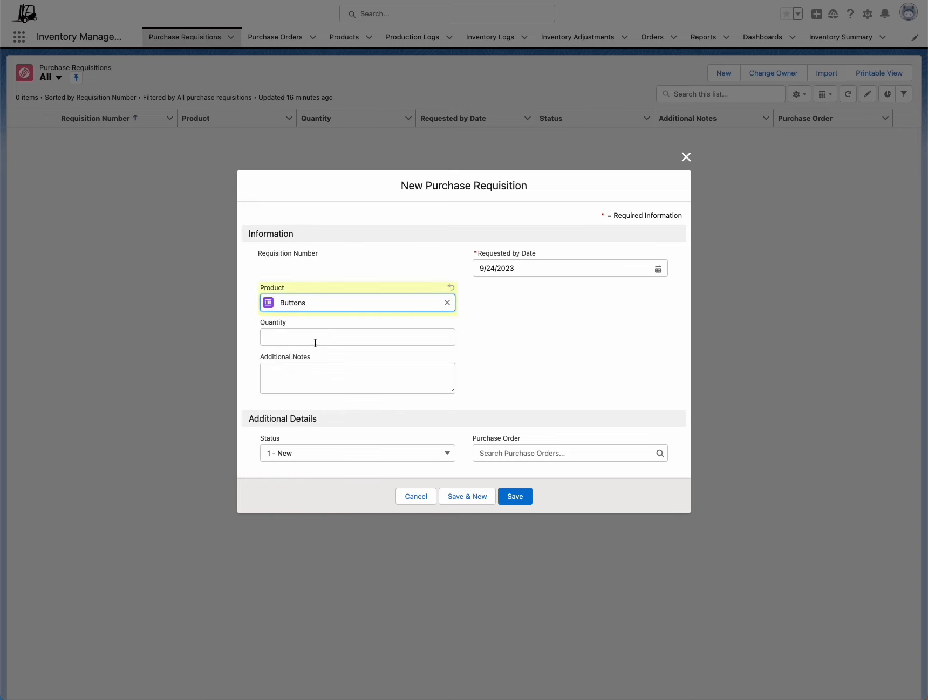
left_click(318, 341)
type("10")
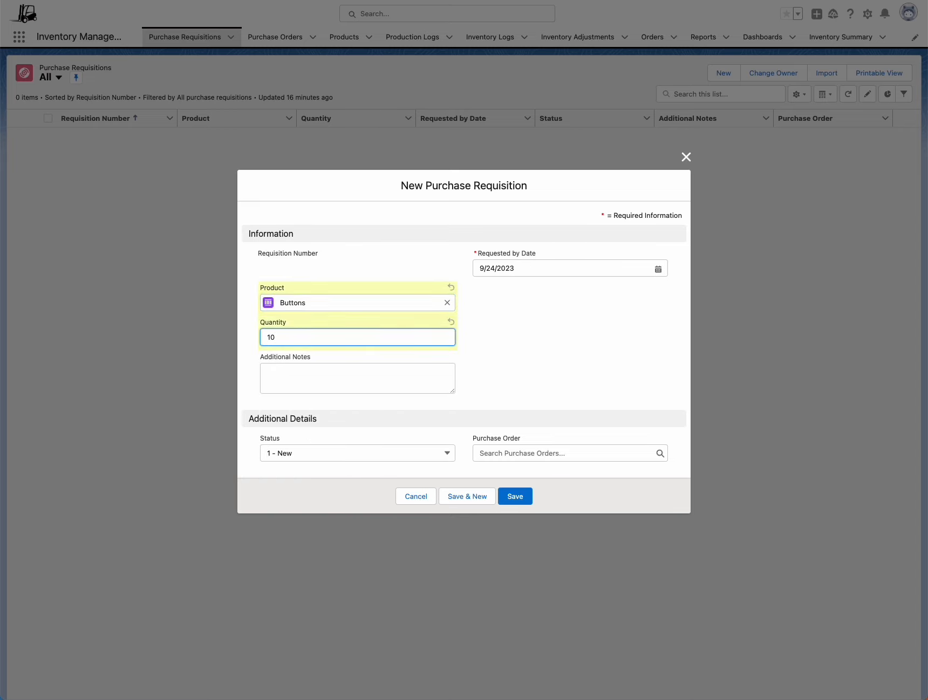
left_click(531, 499)
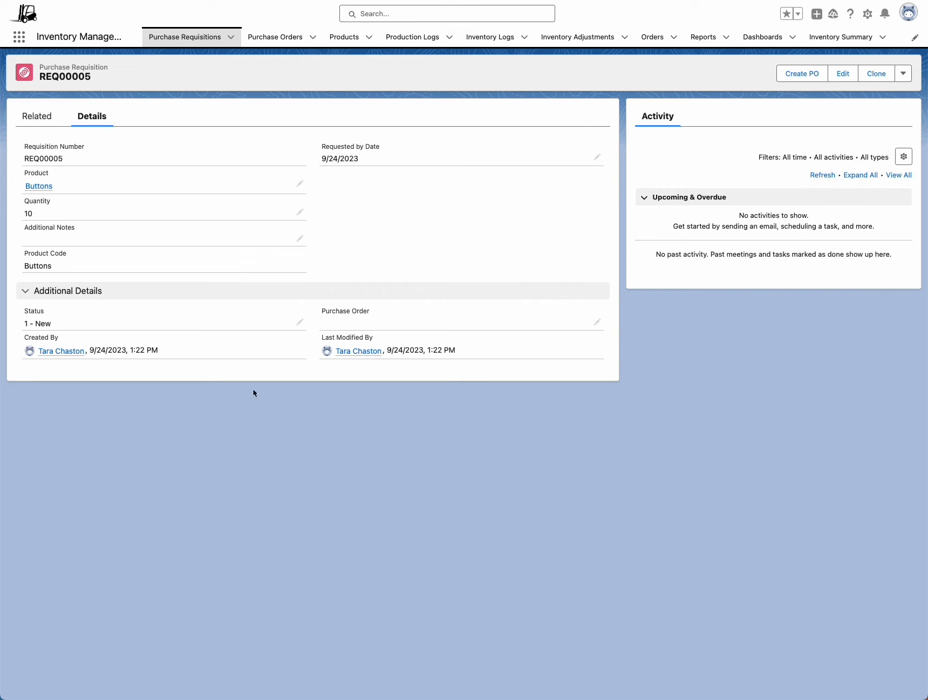
Create a purchase order from the requisition with The Button Company as product vendor, and open the new order
left_click(804, 73)
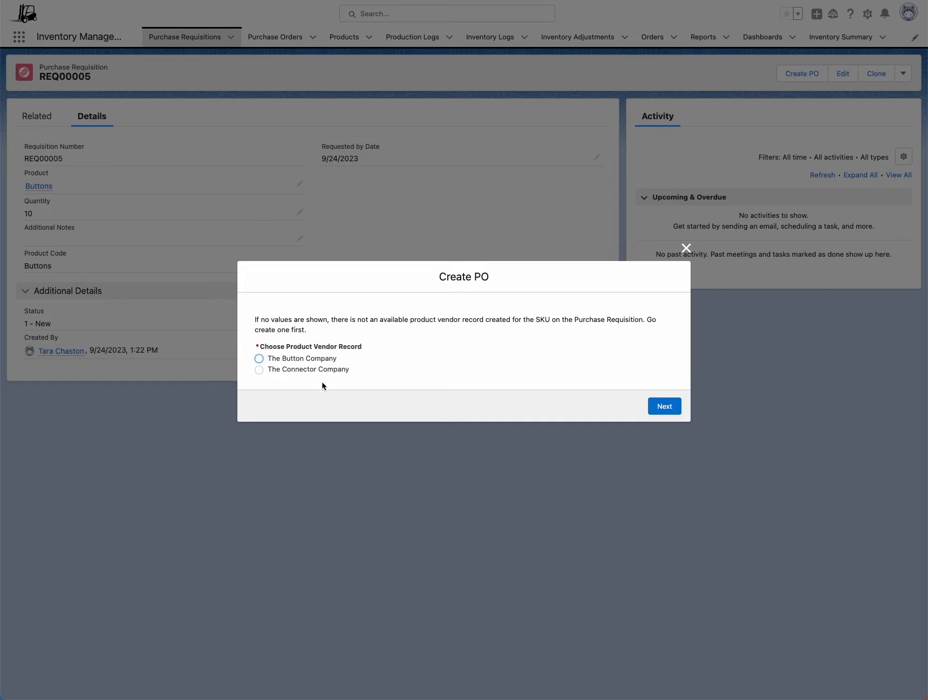
left_click(258, 359)
left_click(662, 408)
left_click(418, 346)
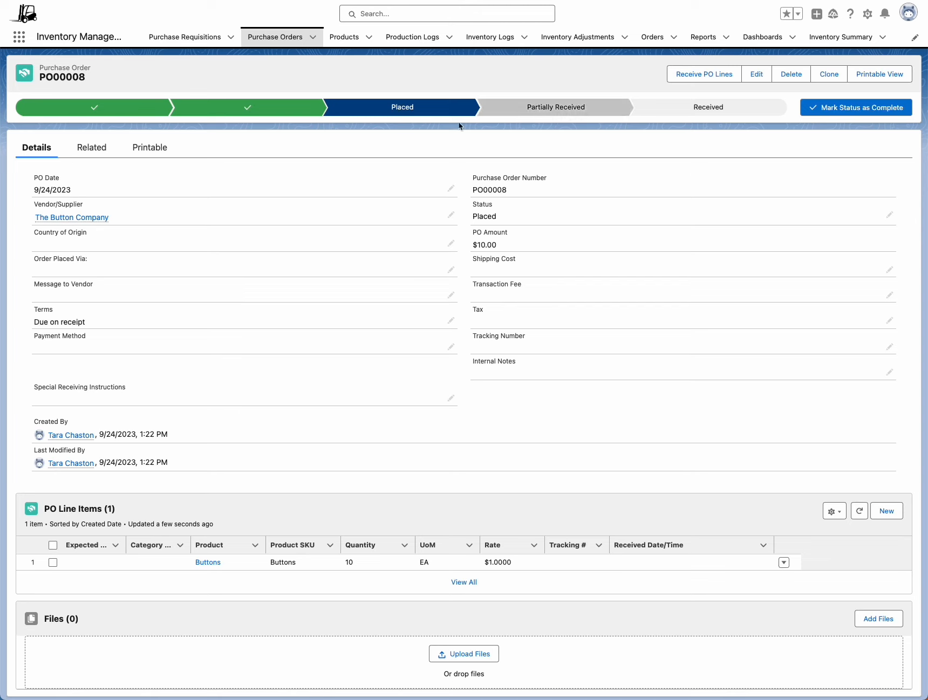
Receive the purchase order's Buttons line with a counted quantity of 10 units and finish the receipt
left_click(700, 79)
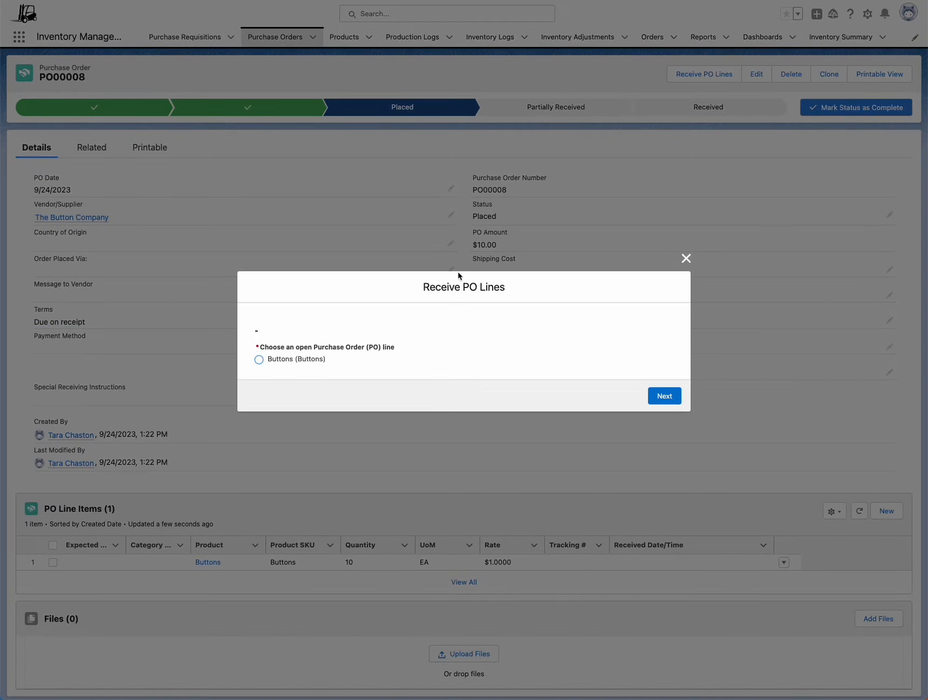
left_click(260, 360)
left_click(666, 399)
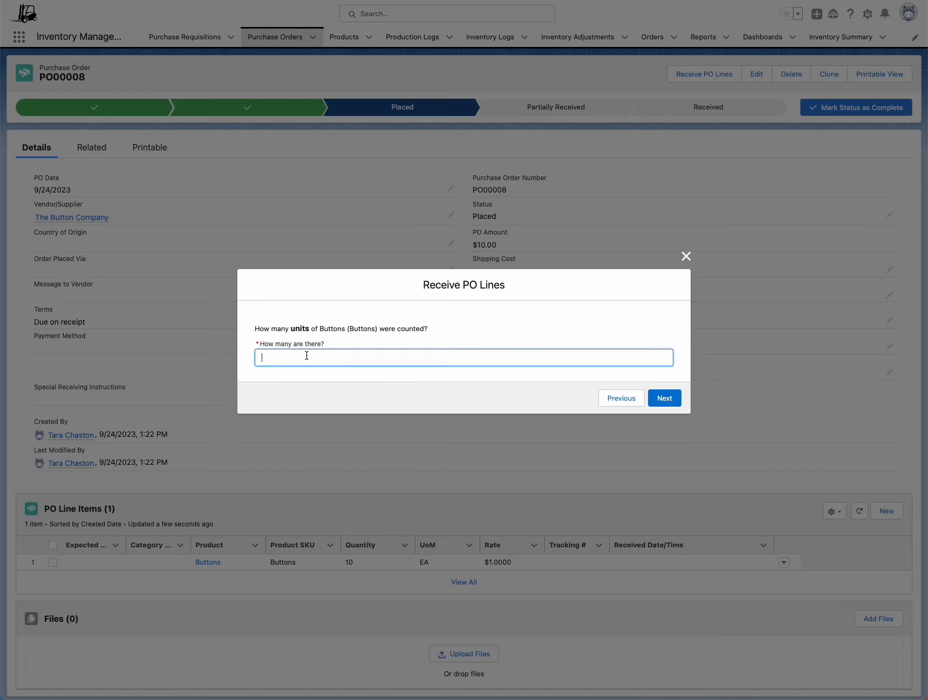
type("10")
left_click(663, 397)
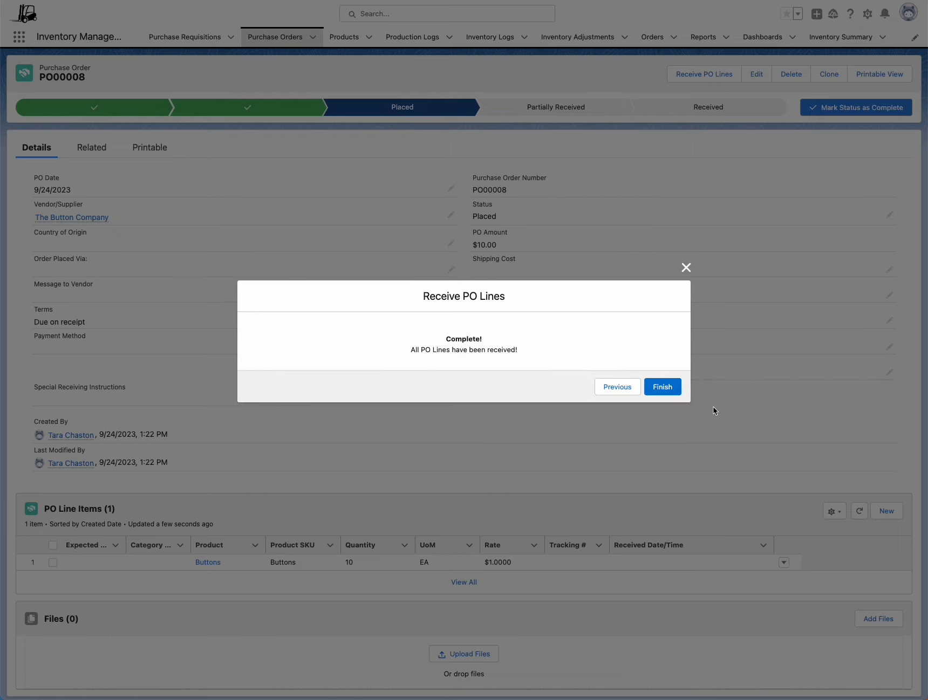
left_click(669, 389)
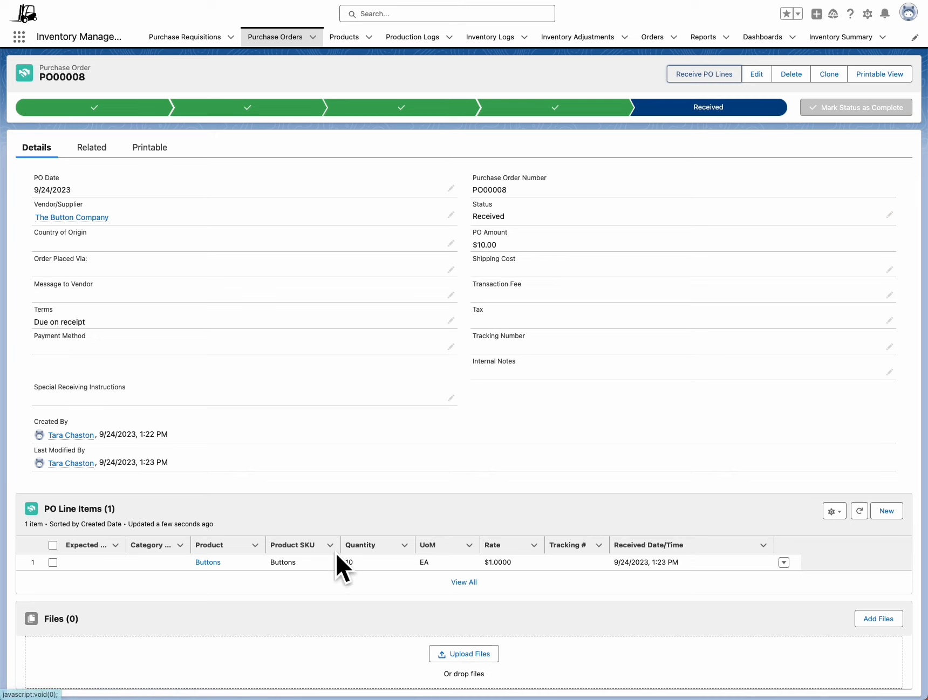
Open the Buttons product from the order line and check its quantity in the inventory summary
left_click(200, 564)
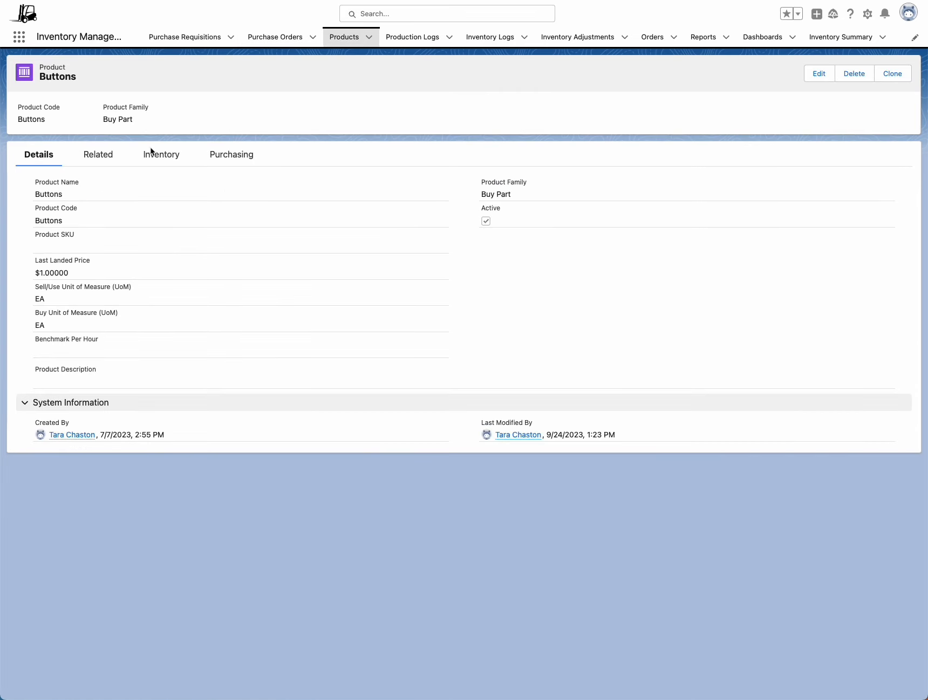
left_click(152, 153)
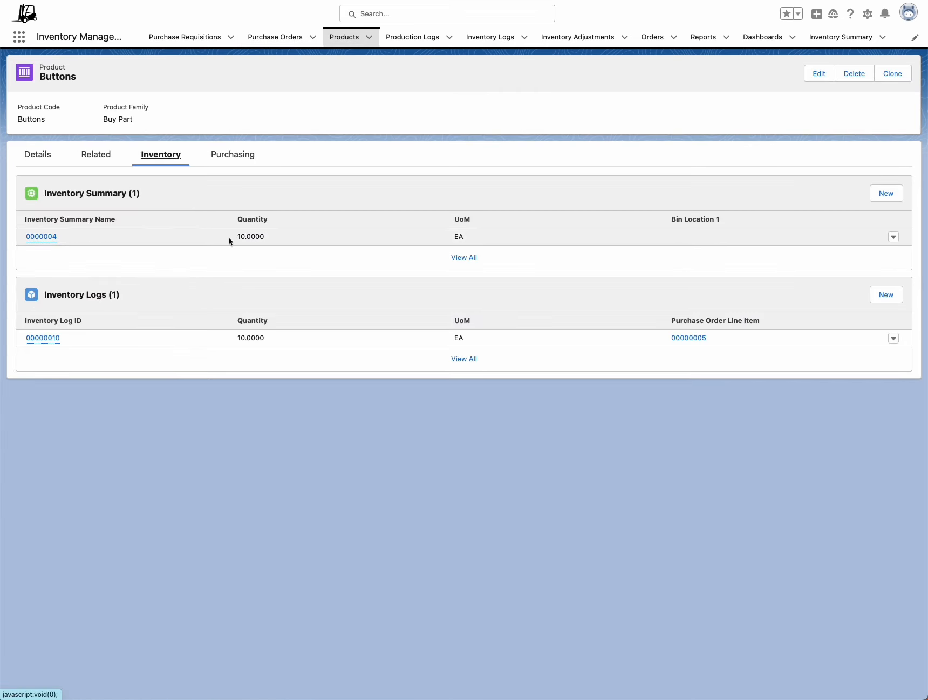
left_click_drag(229, 241, 275, 238)
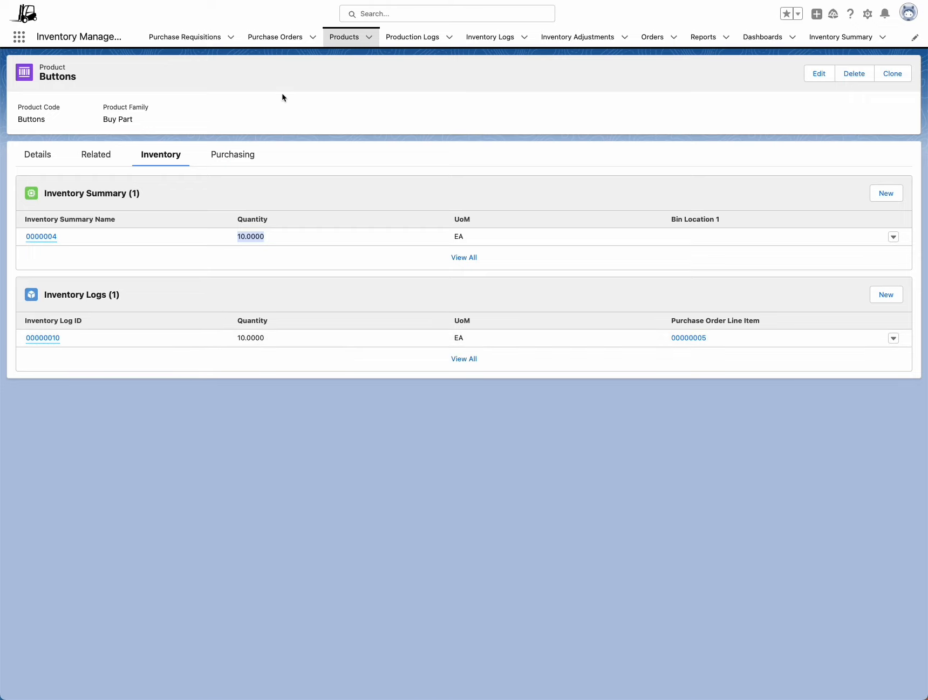
Open the iPhone 15 (Slate Grey) product and review the components and quantities in its bill of materials
left_click(414, 37)
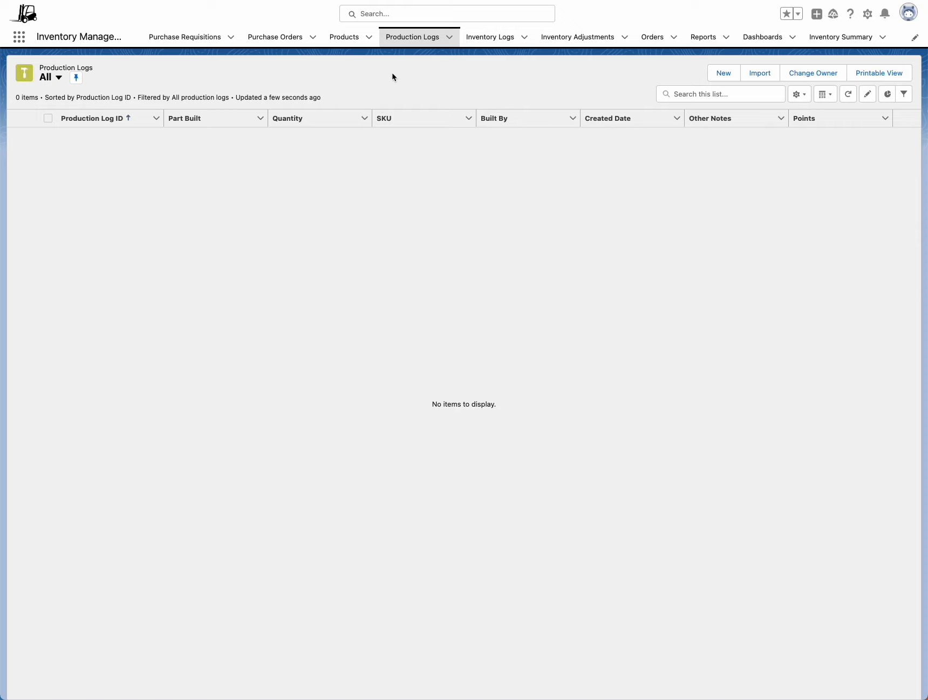
left_click(347, 40)
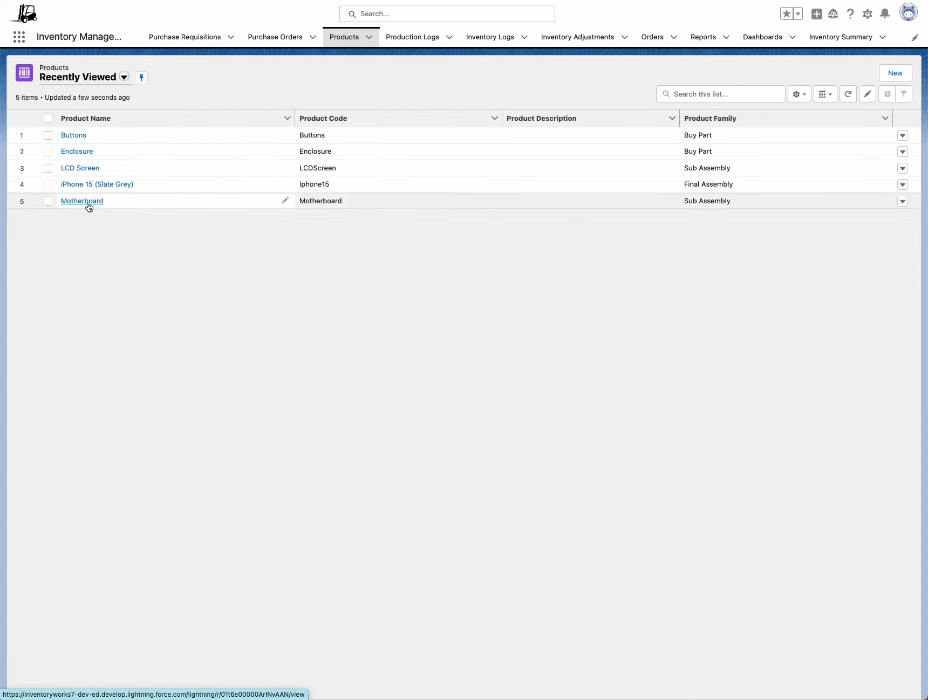
left_click_drag(343, 186, 303, 186)
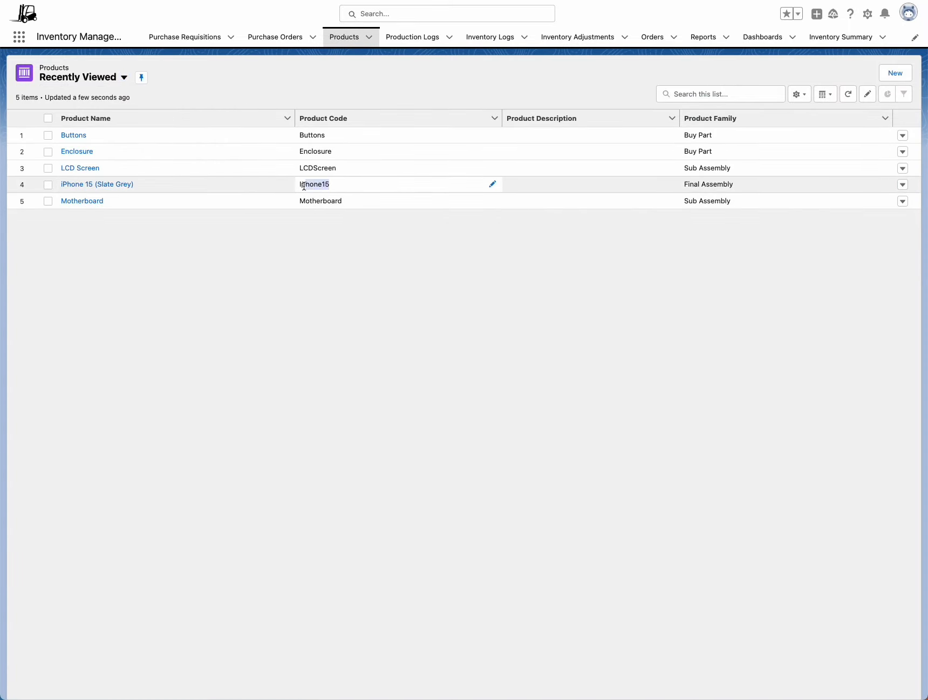
left_click(82, 185)
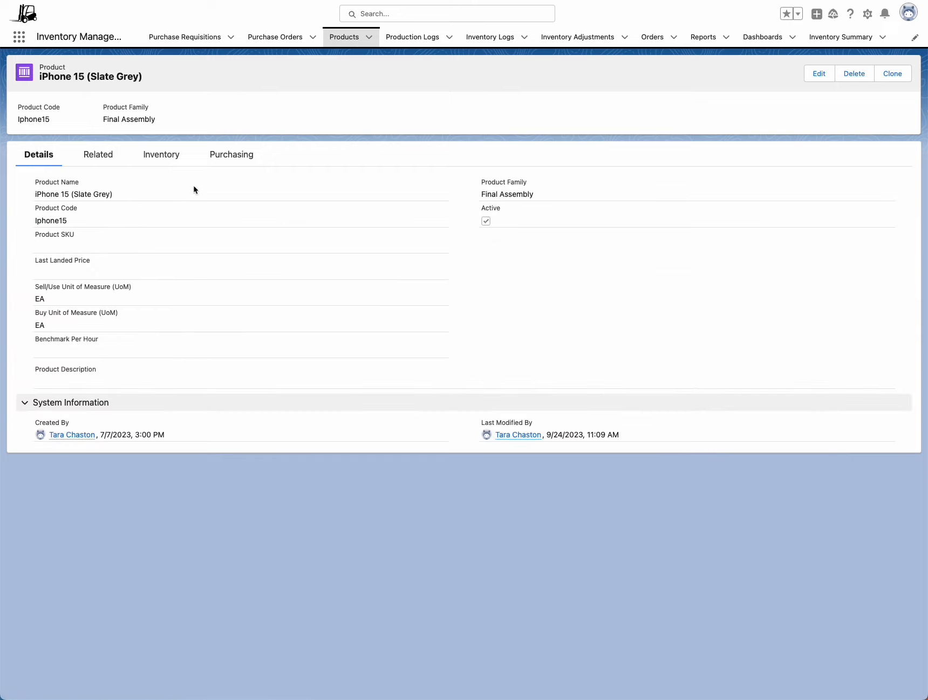
left_click(101, 157)
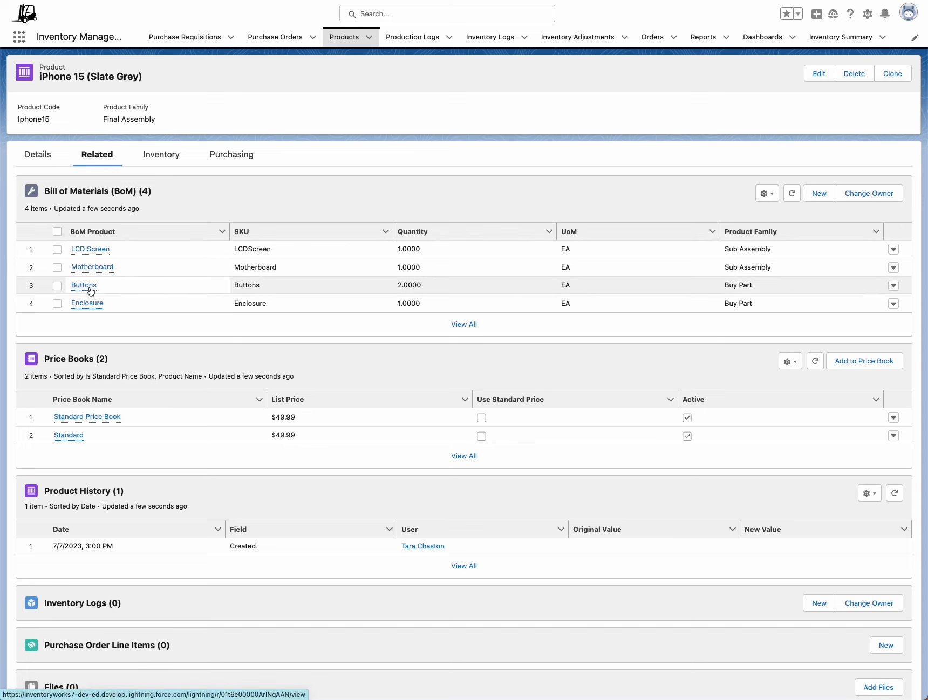
mouse_move(86, 289)
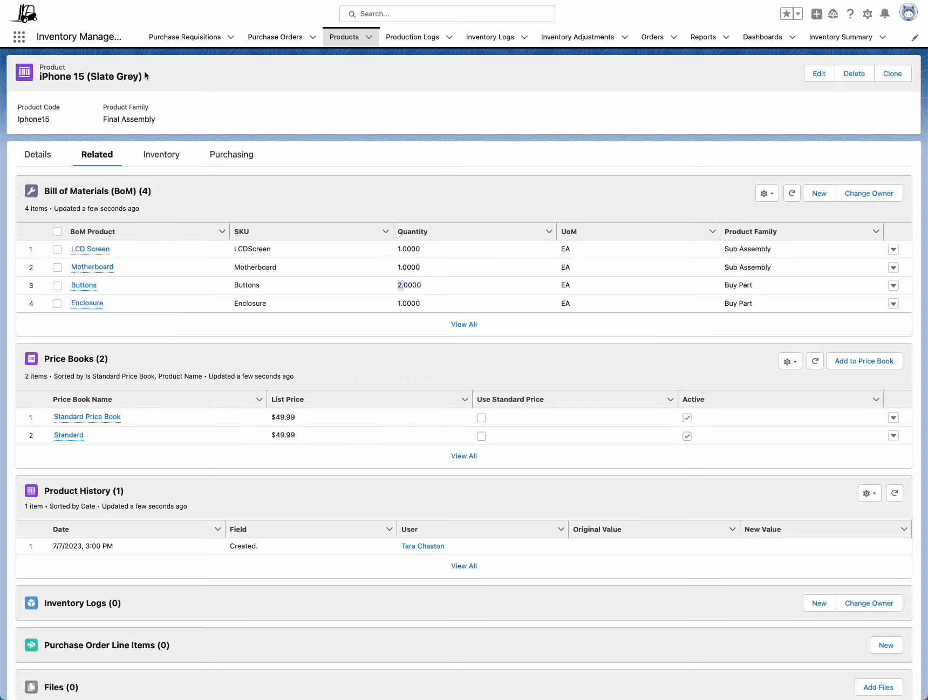
left_click_drag(143, 76, 44, 75)
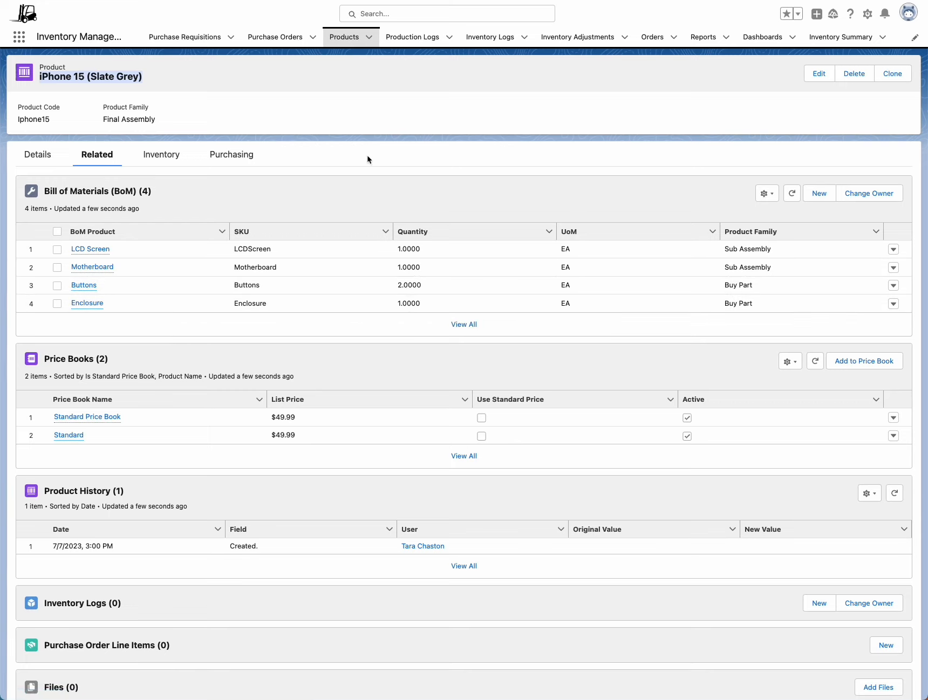
Start a new production log with iPhone 15 (Slate Grey) as the part built and a quantity of 1
left_click(413, 37)
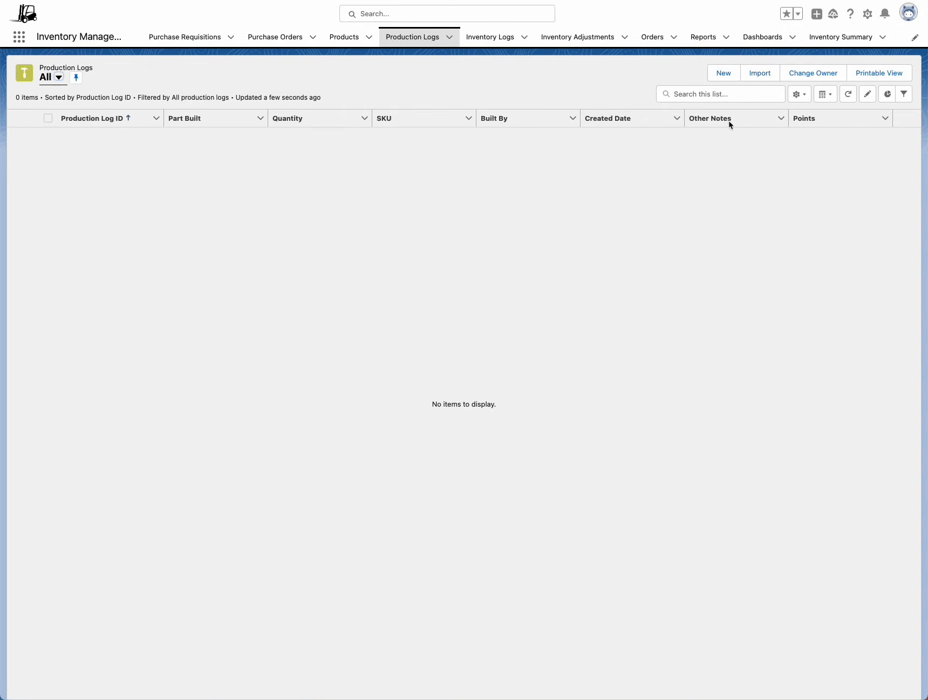
left_click(723, 74)
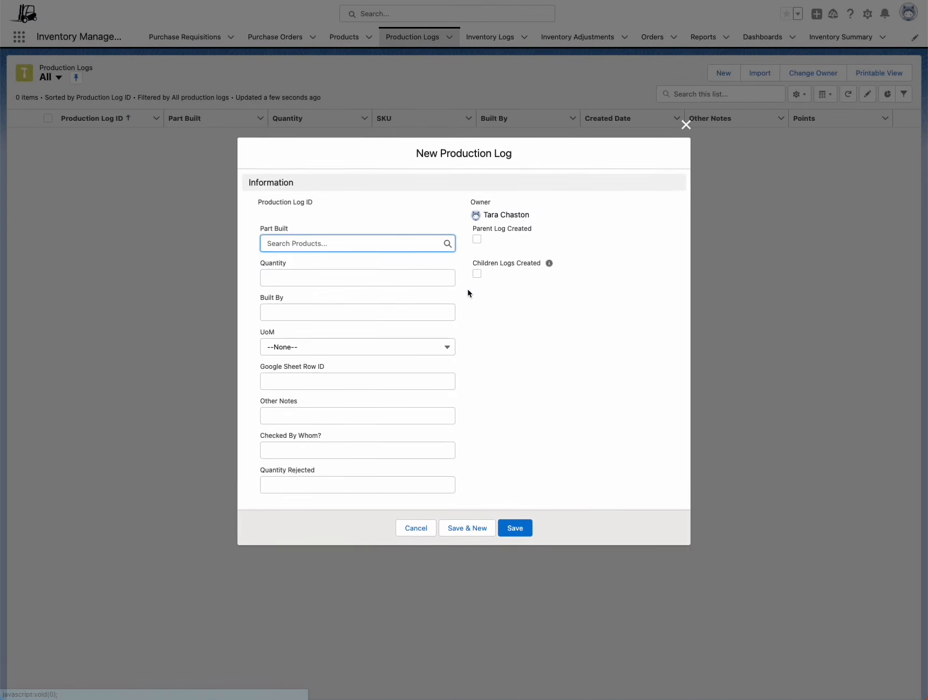
left_click(304, 245)
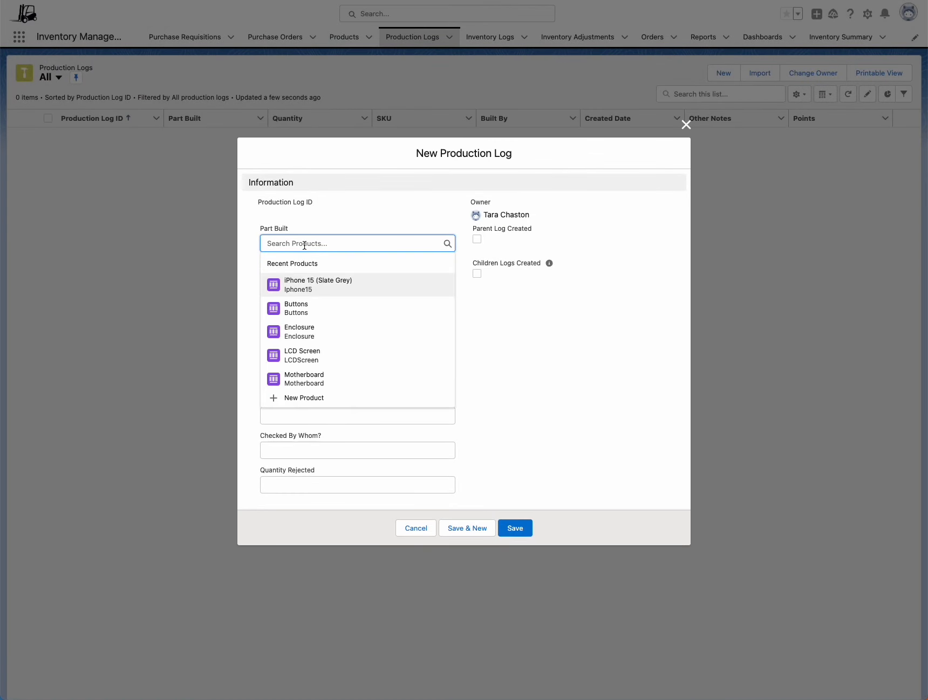
left_click(344, 285)
left_click(330, 282)
type("1")
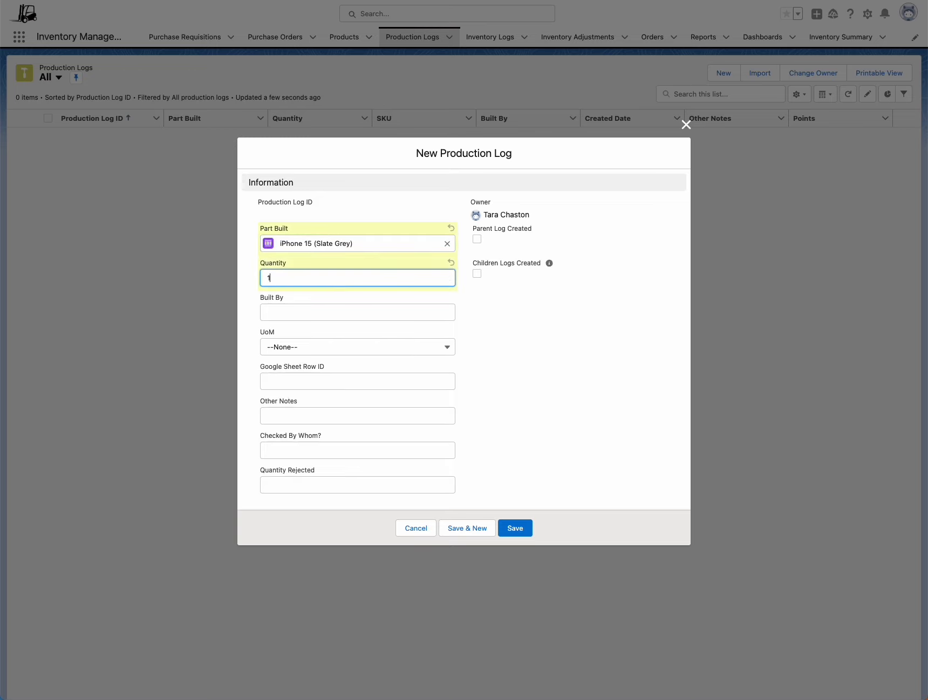
Enter the builder's name, set the unit of measure to EA, and save the production log
left_click(281, 309)
type("Bob")
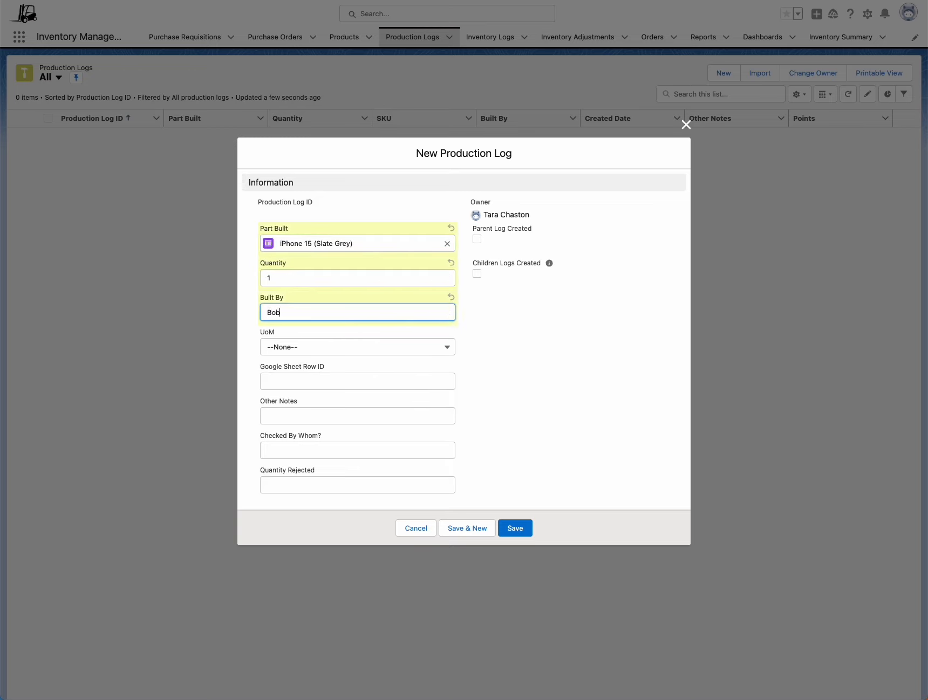
left_click(290, 356)
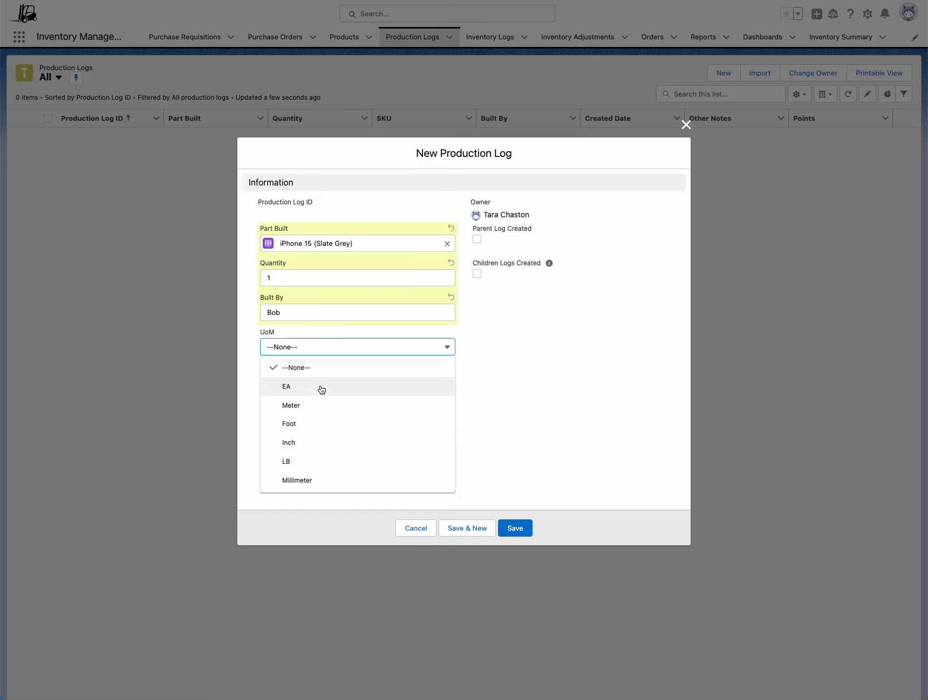
left_click(321, 387)
left_click(282, 411)
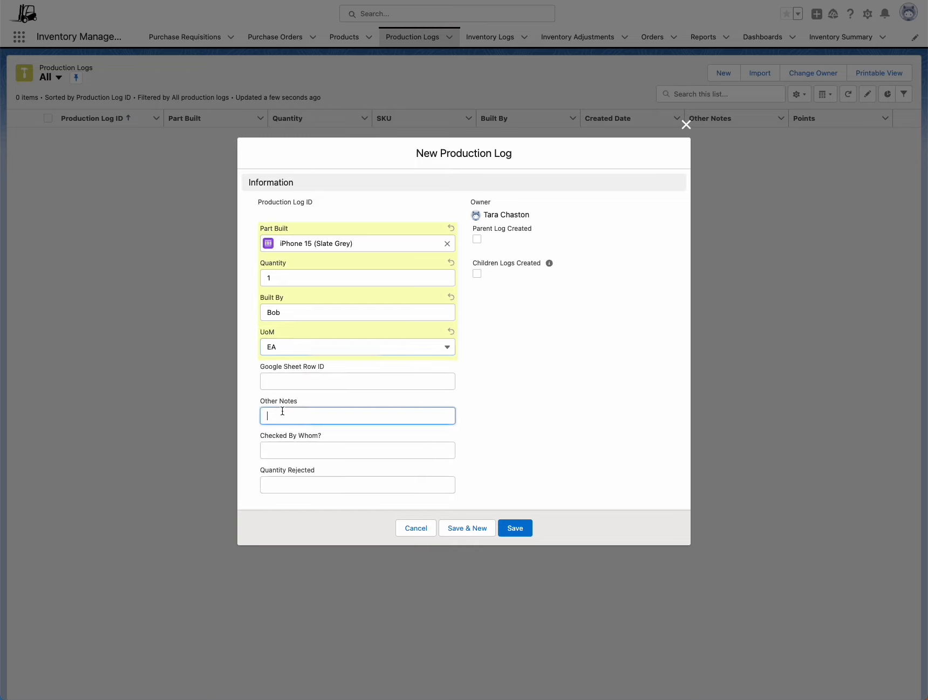
left_click(308, 448)
left_click_drag(261, 436, 259, 472)
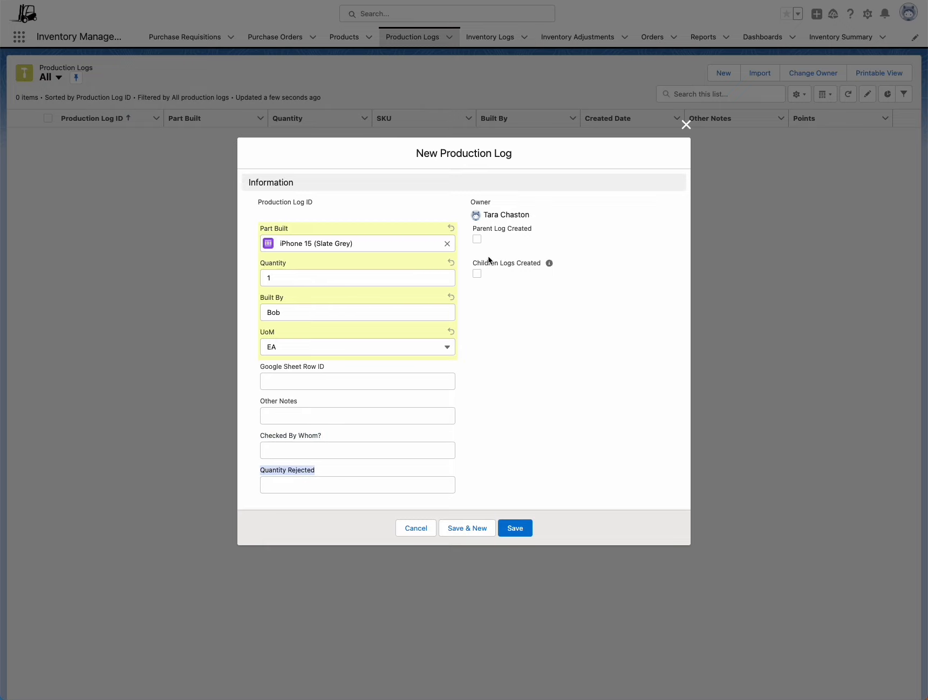
left_click(515, 529)
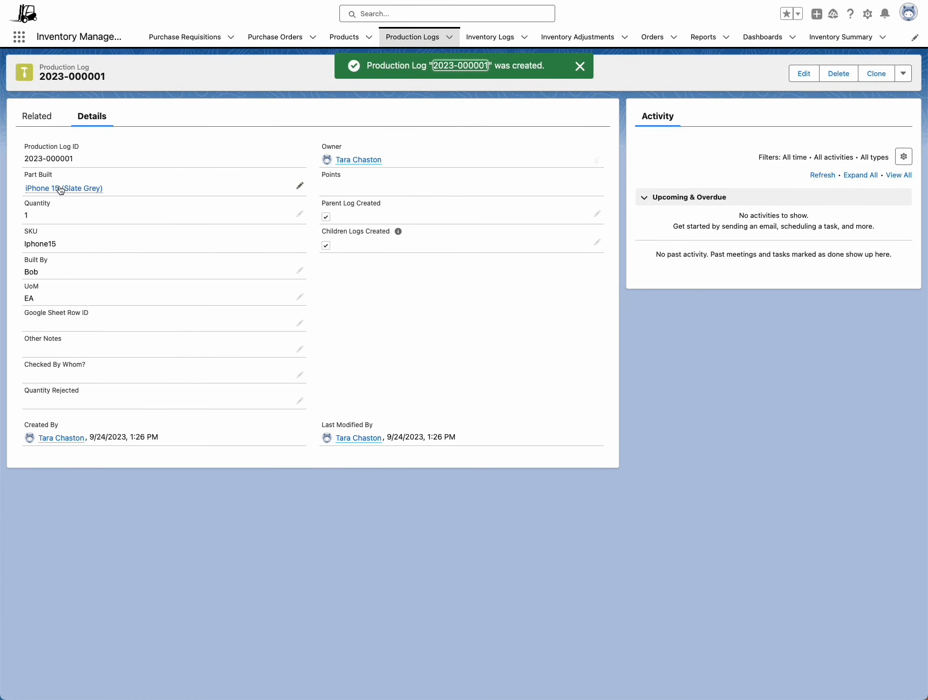
Open the iPhone 15 (Slate Grey) product from the production log and check its inventory summary quantity
mouse_move(50, 190)
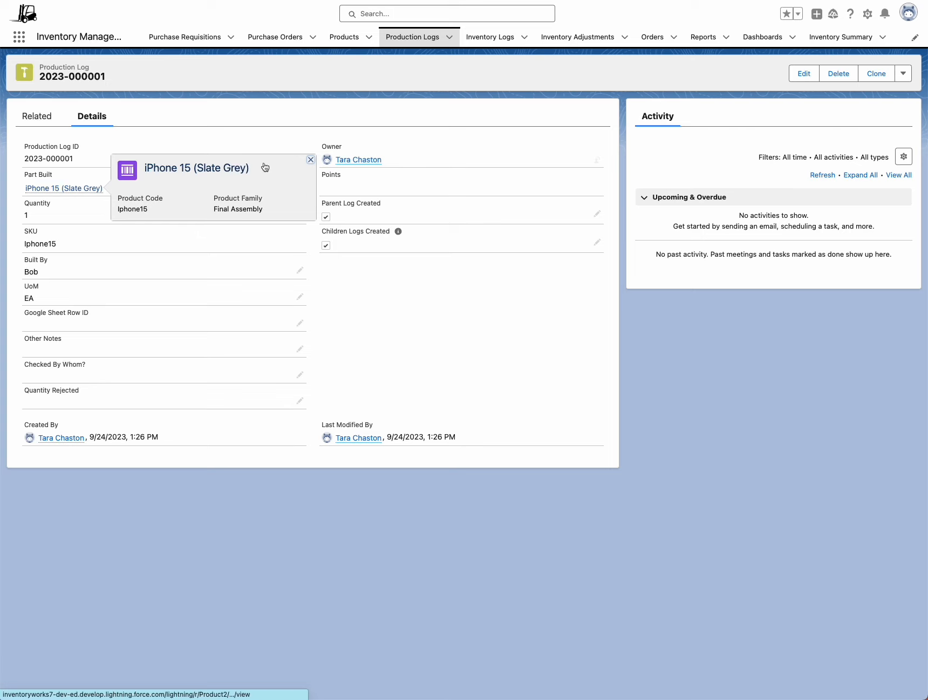
left_click(89, 189)
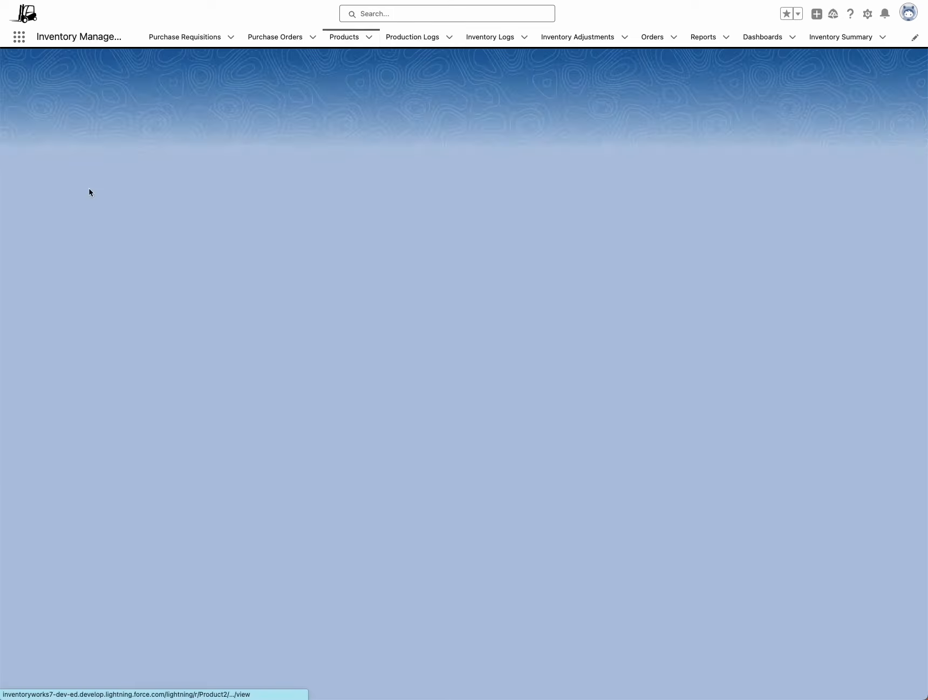
left_click(161, 154)
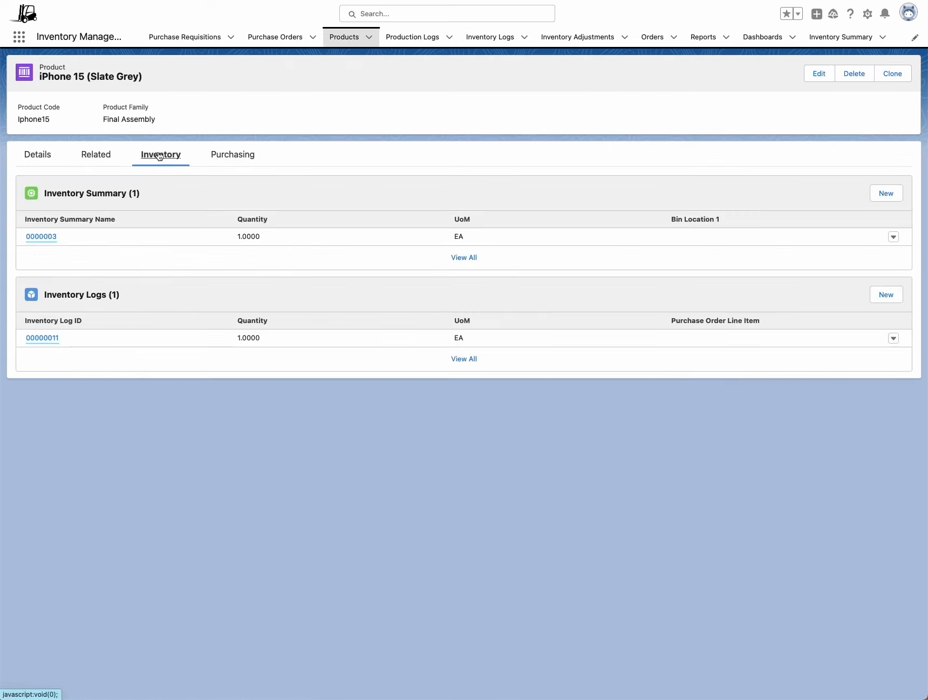
left_click_drag(260, 238, 238, 237)
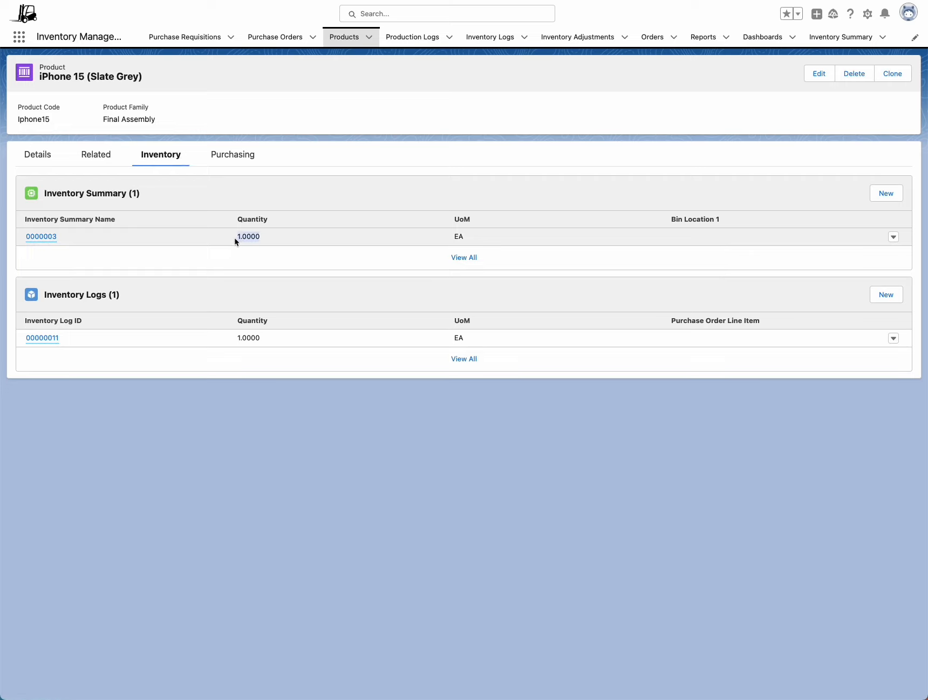
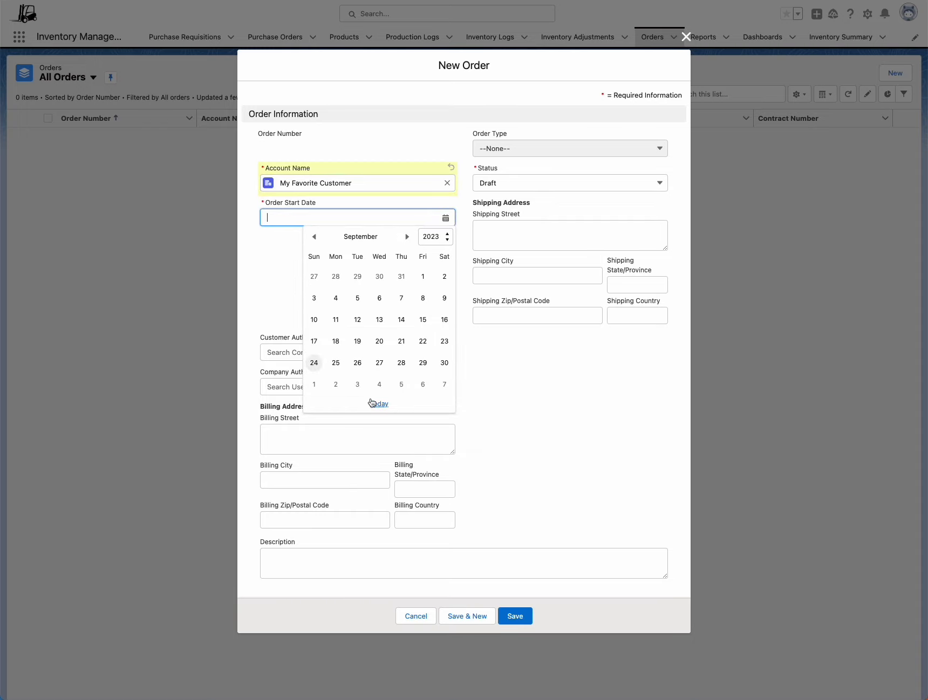
Set the new order's start date to today, 9/24/2023, and save the order
left_click(373, 401)
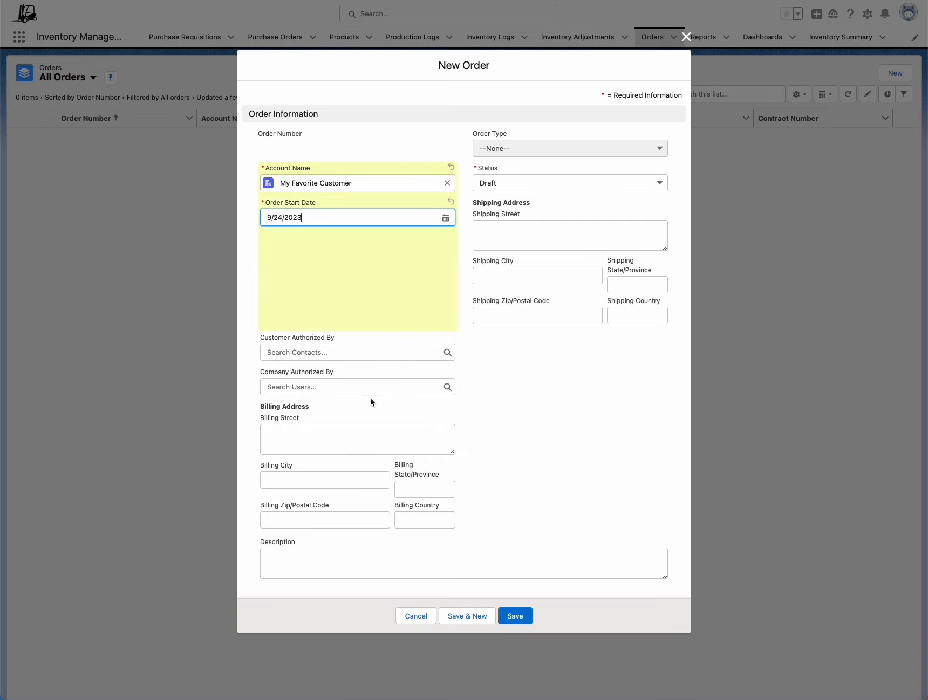
left_click(523, 616)
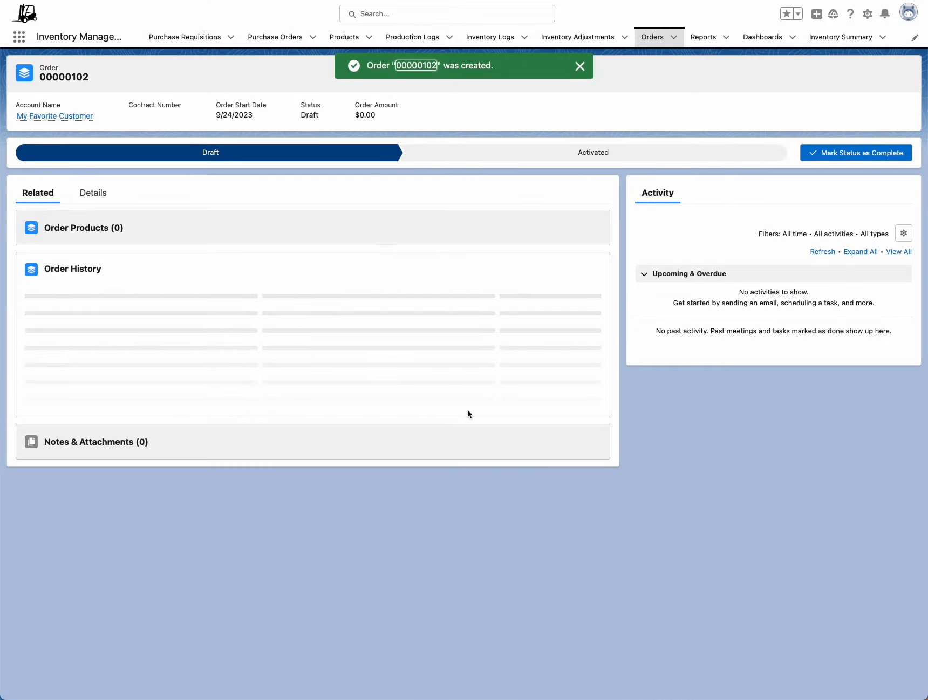
Add iPhone 15 (Slate Grey) to the order with a quantity of 1 and save the order product
left_click(502, 228)
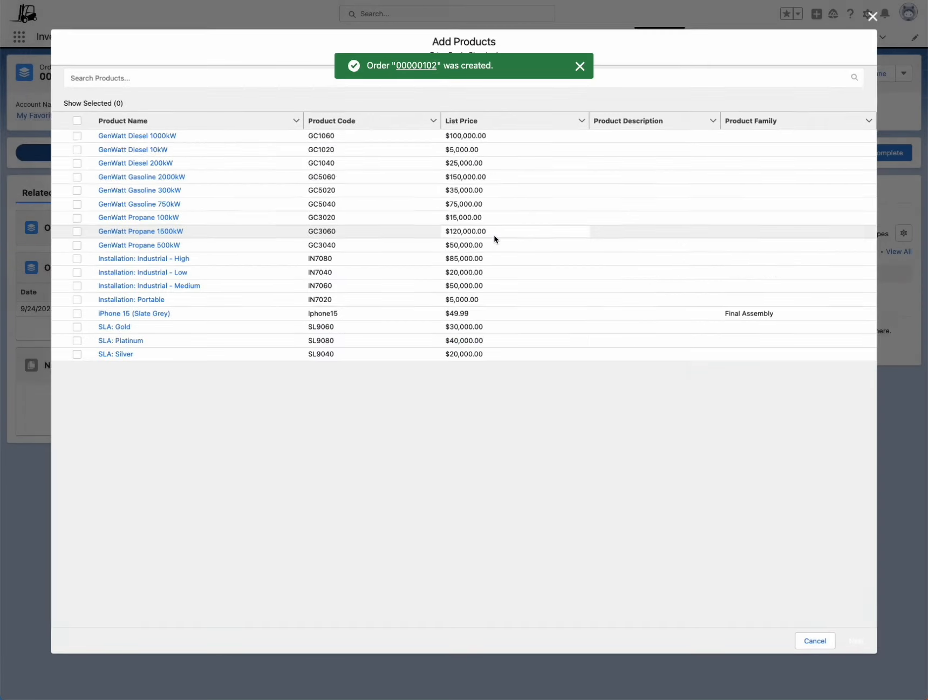
left_click(73, 314)
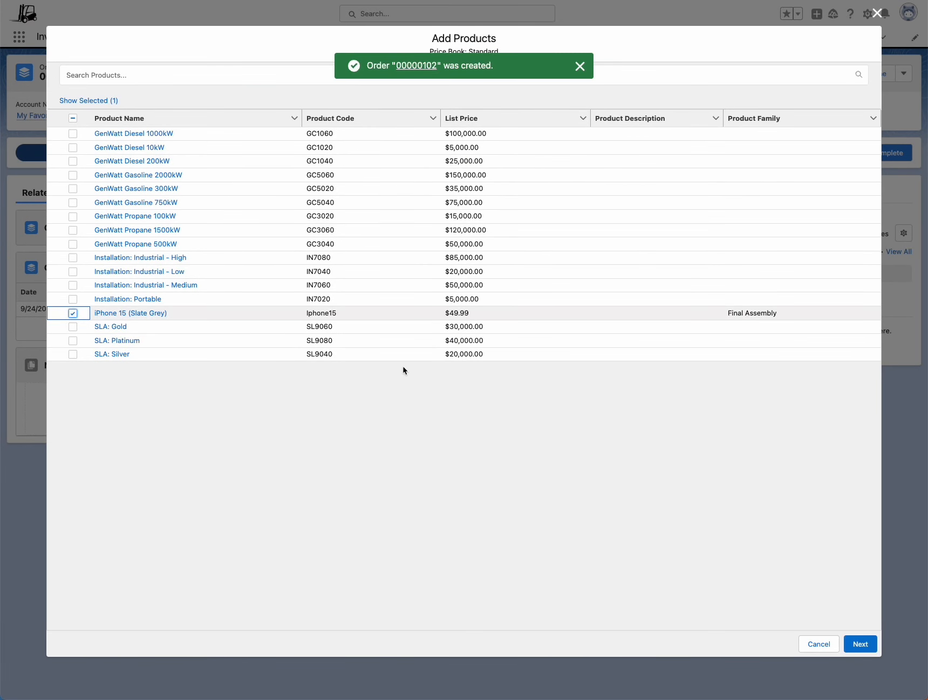
left_click(860, 644)
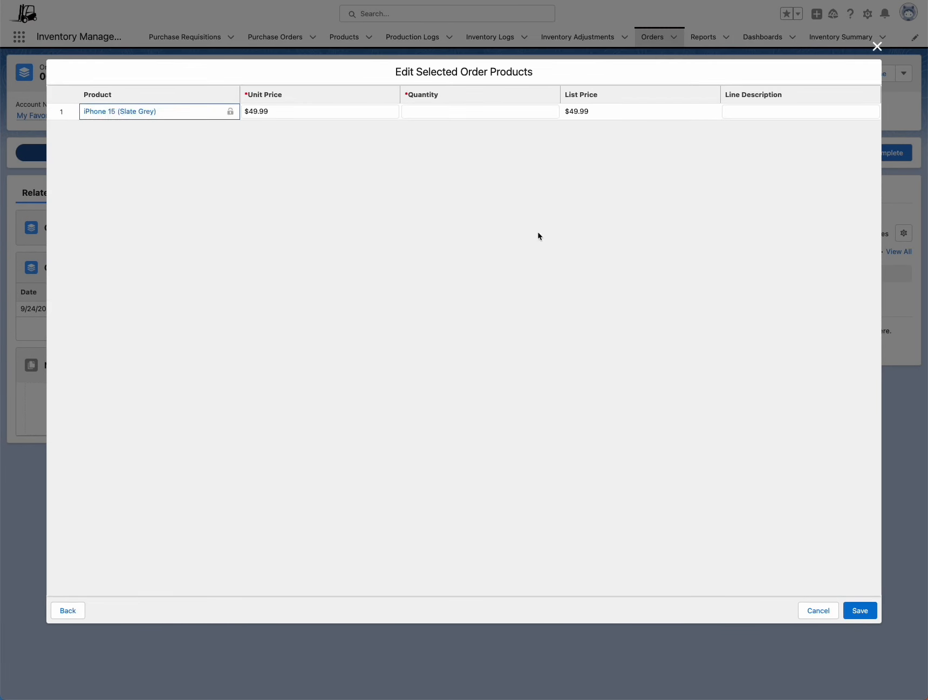
left_click(416, 110)
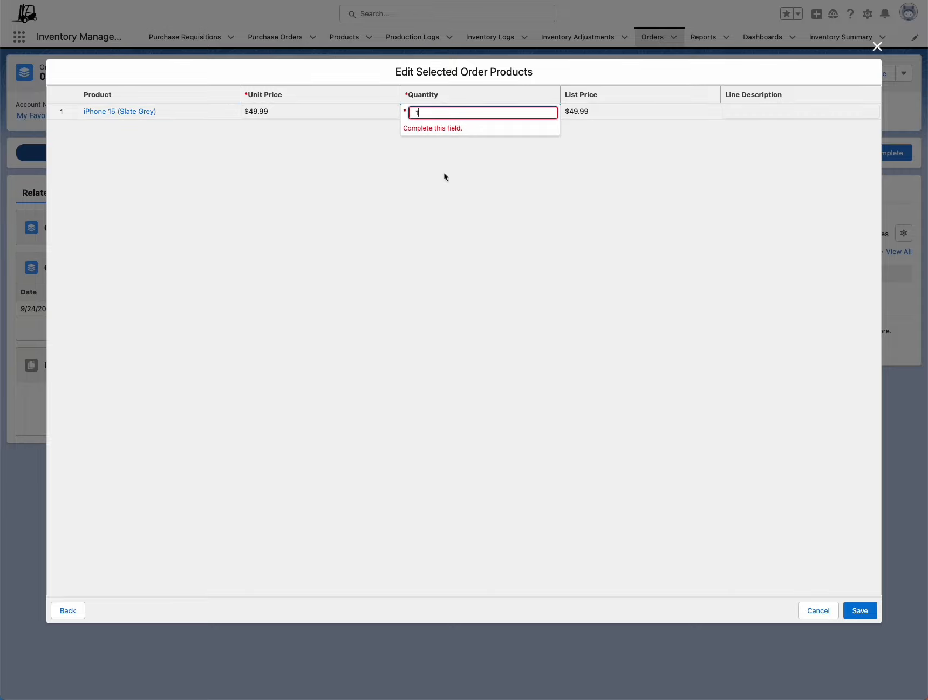
type("1")
left_click(499, 259)
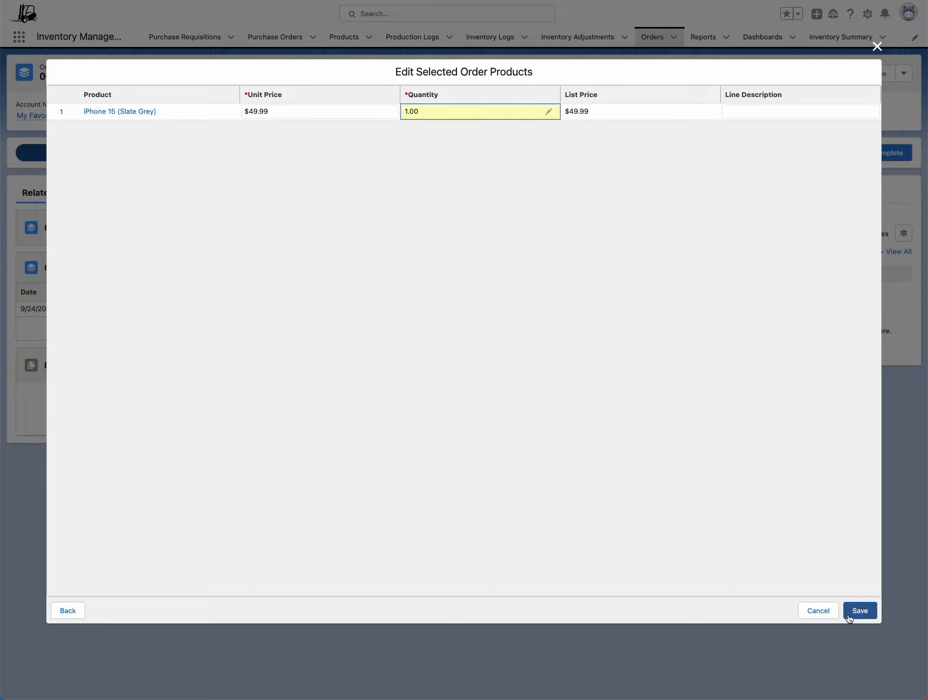
left_click(859, 611)
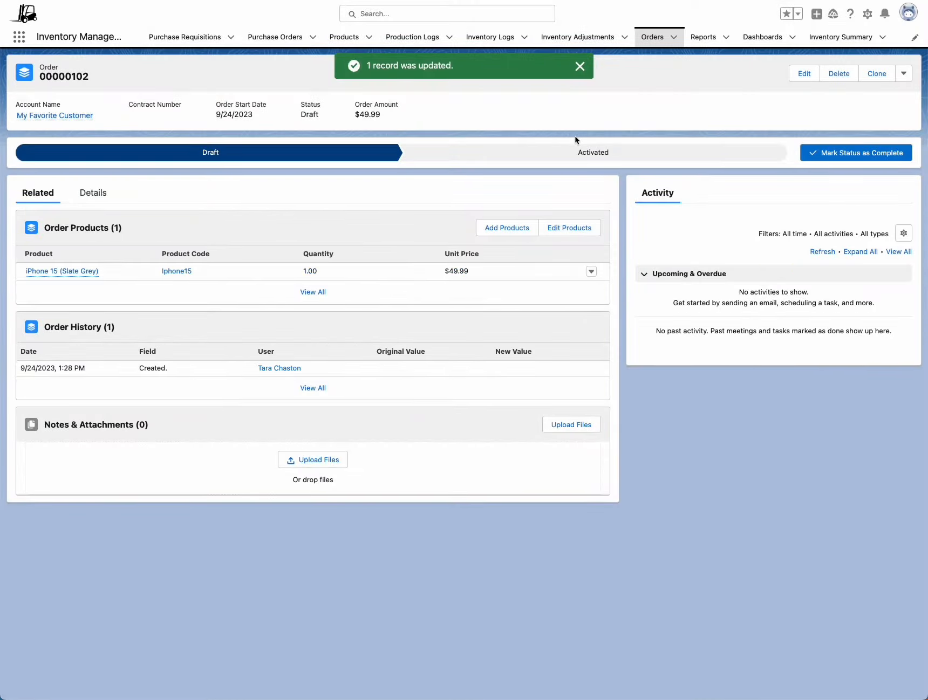
Edit the iPhone 15 (Slate Grey) order product and set its fulfilled date to 9/24/2023 at 2:30 PM
left_click(591, 271)
left_click(579, 291)
left_click(512, 243)
left_click(485, 387)
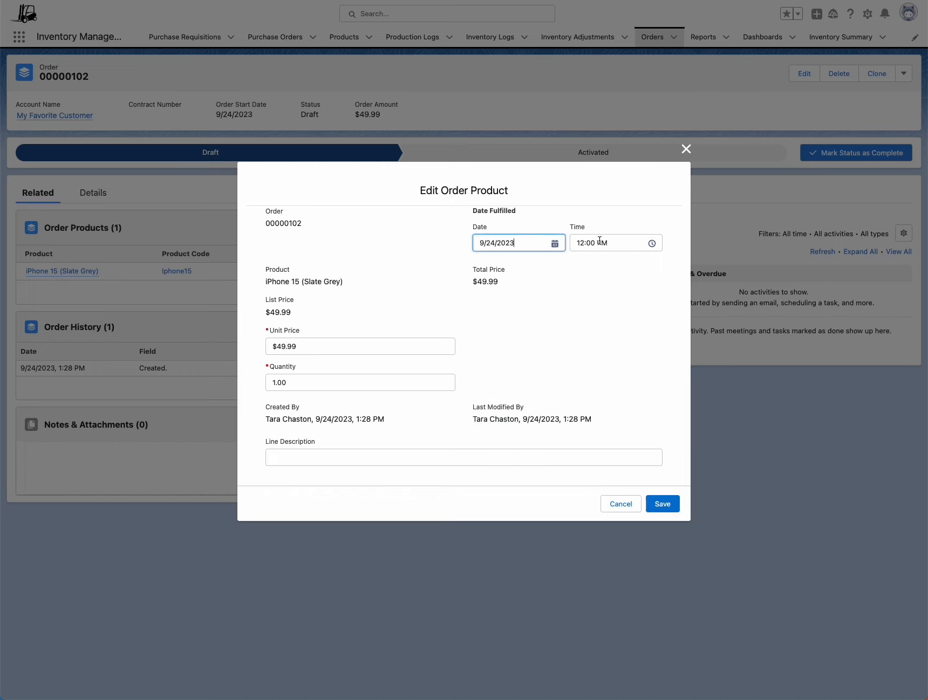
left_click(622, 243)
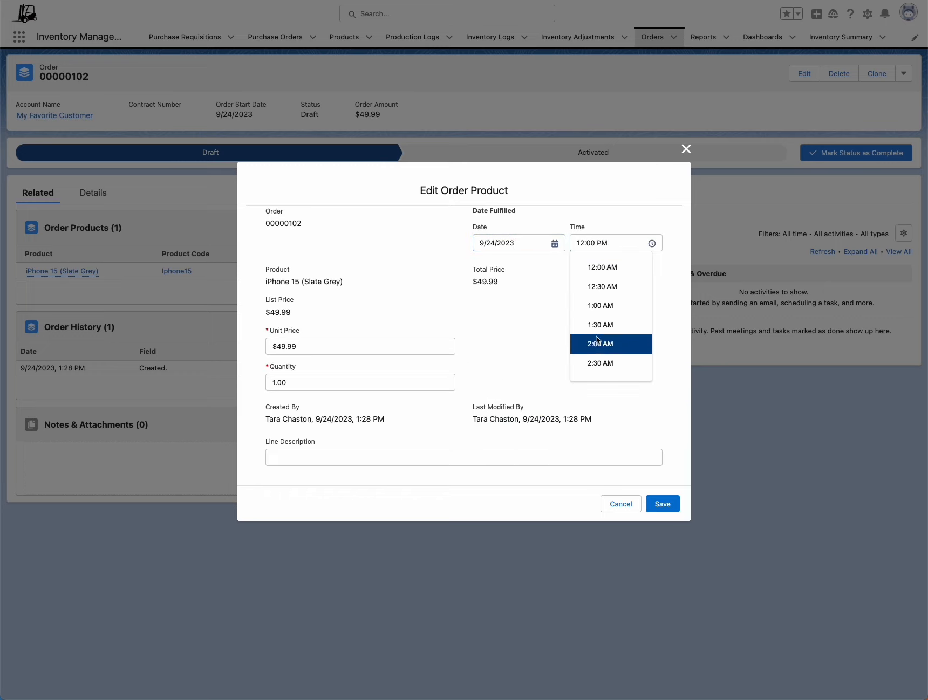
scroll(604, 346, "down", 1)
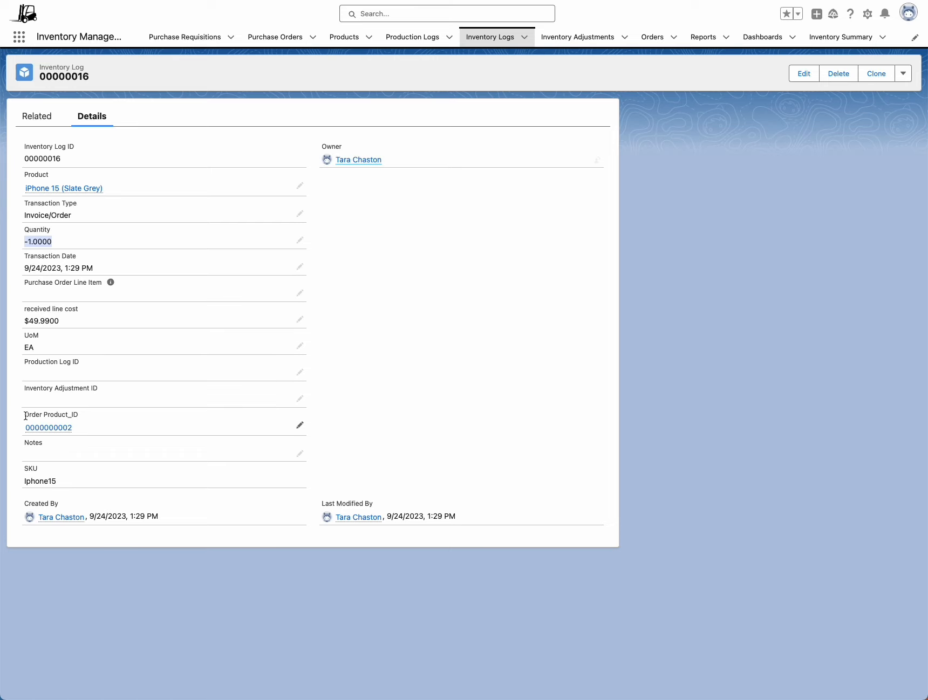
Trace the inventory log's order product reference through the linked order product to its order
left_click_drag(25, 416, 84, 418)
left_click(63, 431)
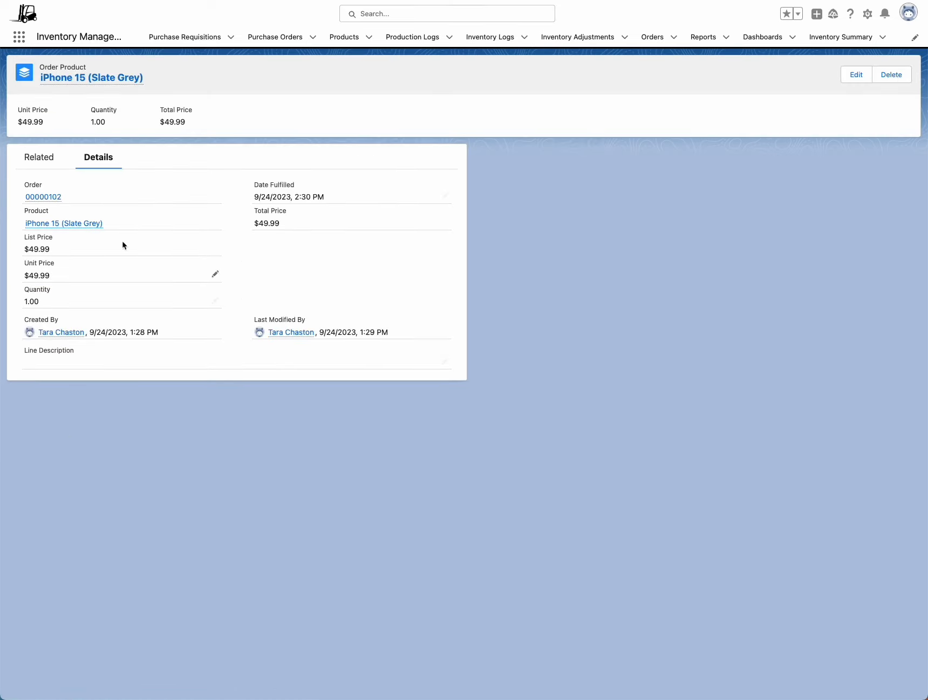
mouse_move(77, 222)
left_click(46, 197)
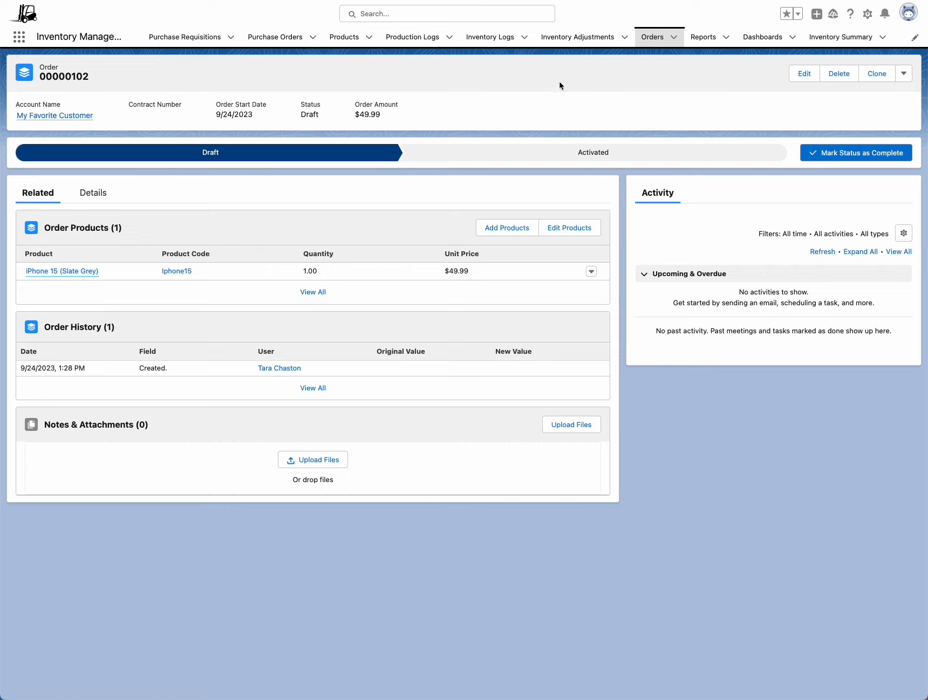
Start a new inventory adjustment for iPhone 15 (Slate Grey) with a cycle count quantity of 5
left_click(599, 38)
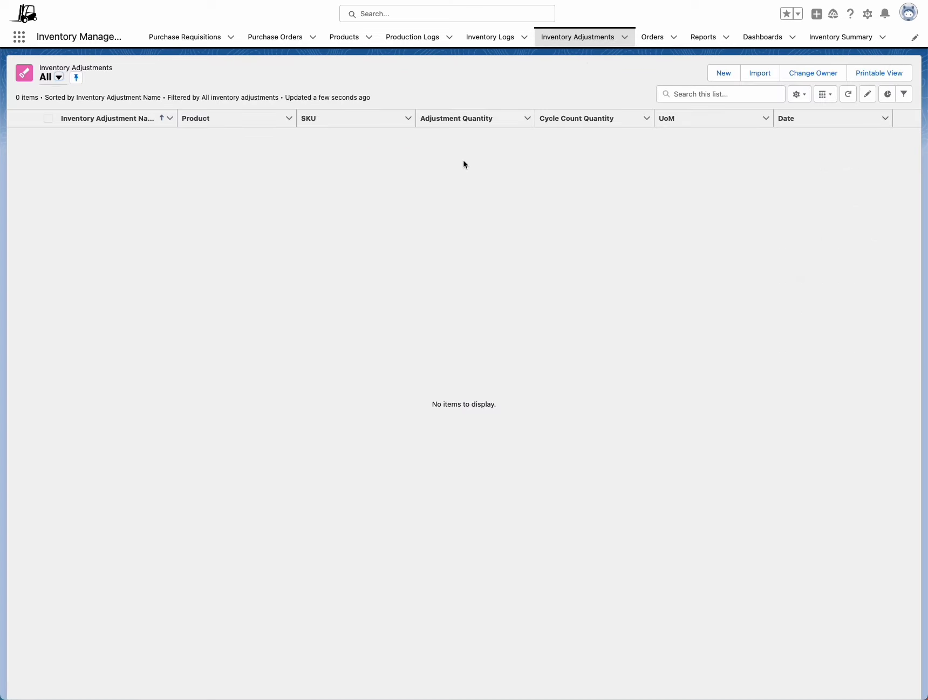
left_click(724, 74)
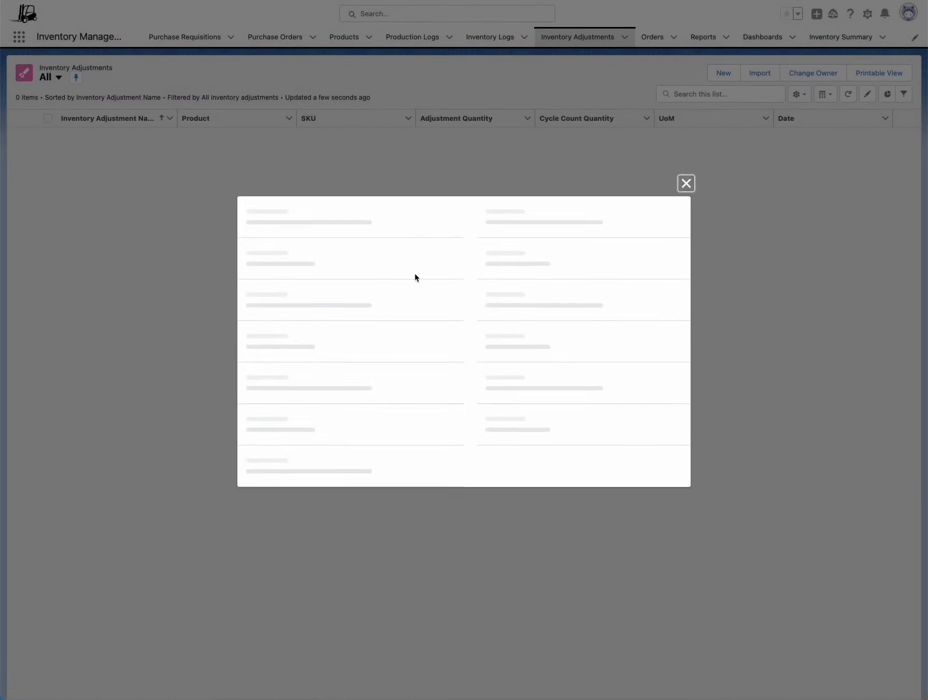
left_click(374, 299)
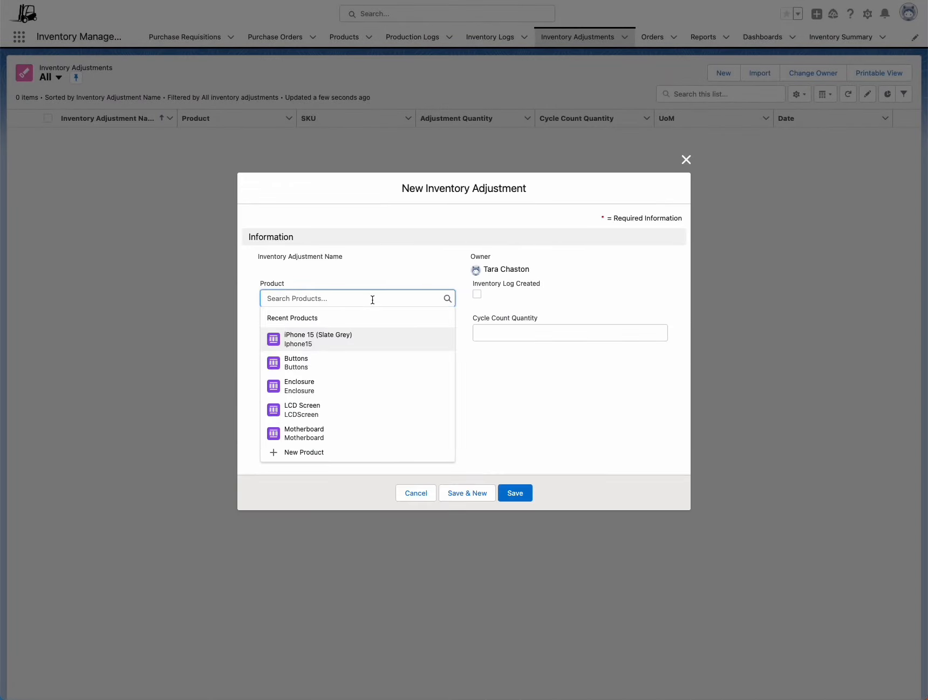
left_click(312, 344)
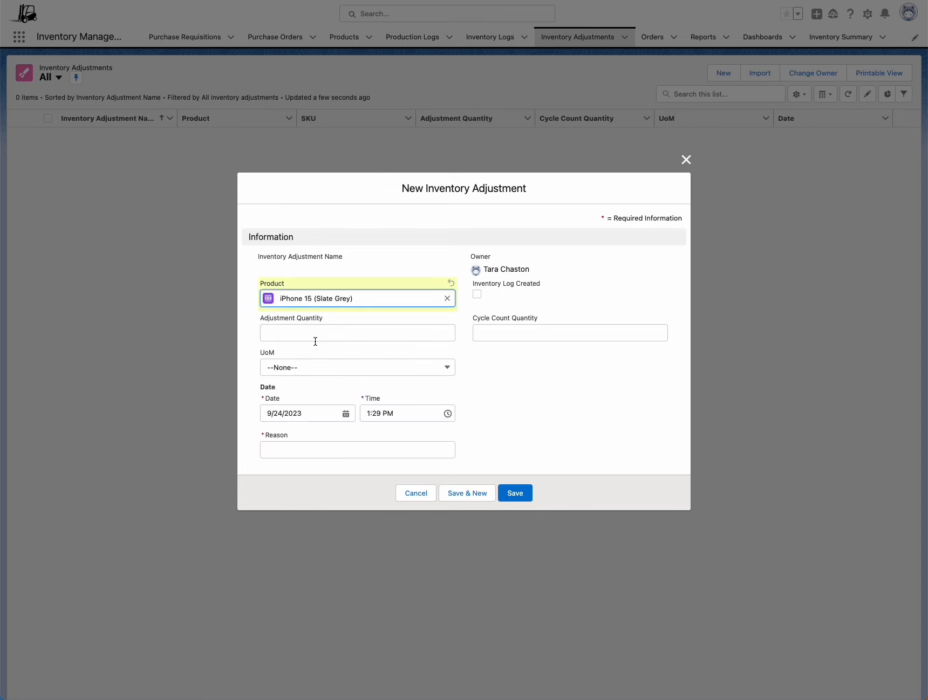
left_click(319, 337)
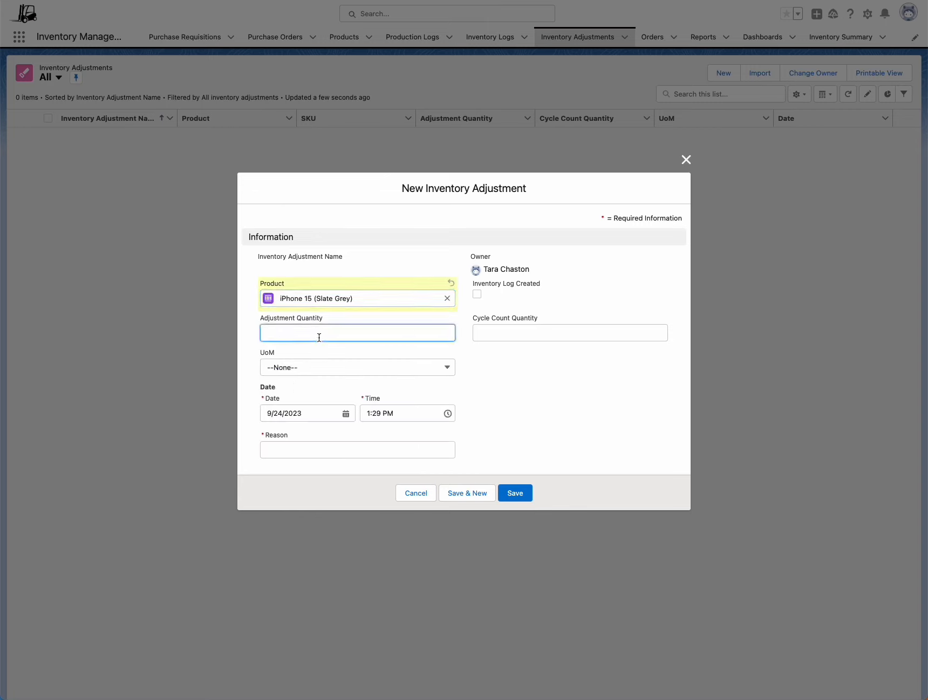
key("Tab")
left_click(318, 336)
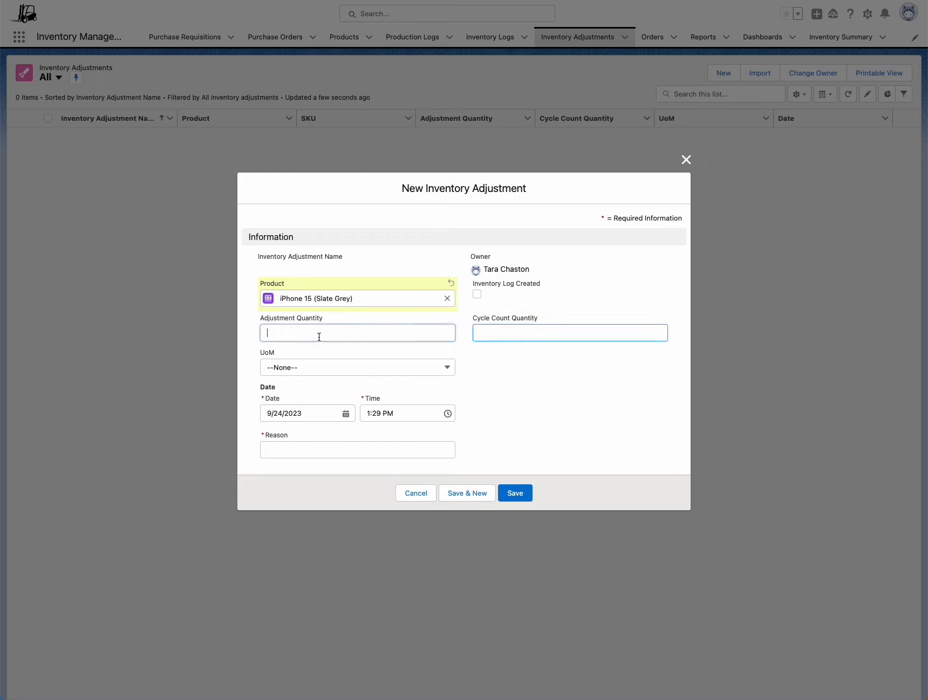
left_click(494, 334)
type("5")
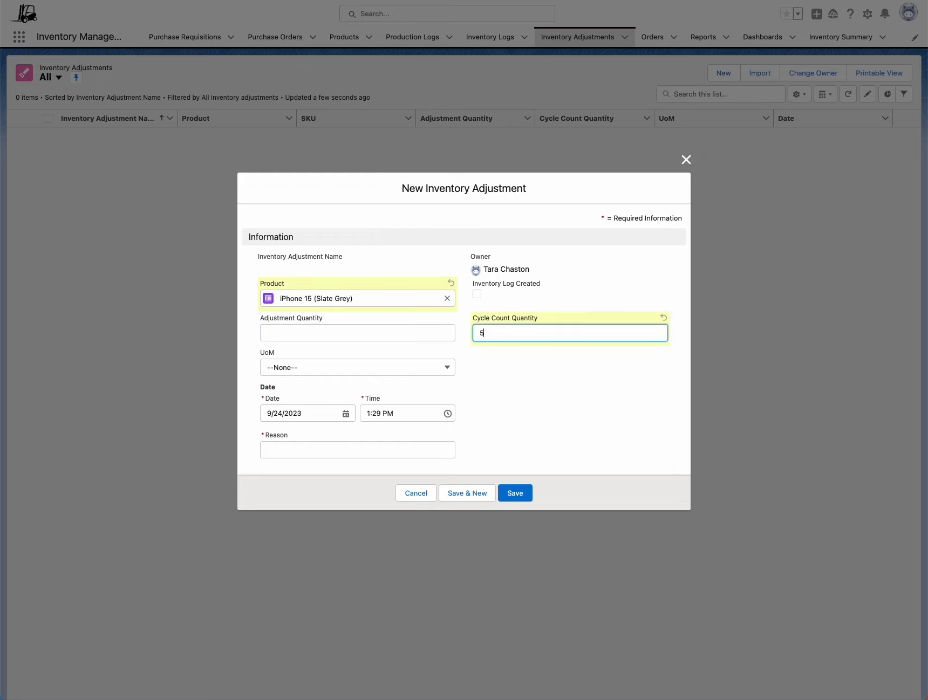
Set the adjustment's unit of measure to EA, enter the reason "Cycle Count - Found 5 units in the back room", and save it
left_click(503, 376)
left_click(396, 371)
left_click(325, 407)
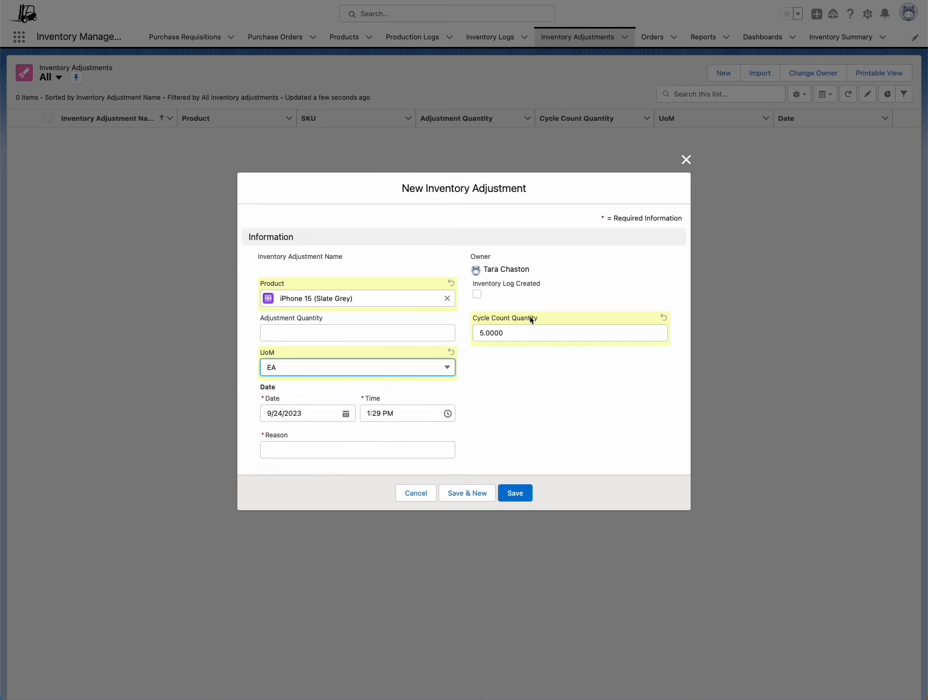
left_click(310, 447)
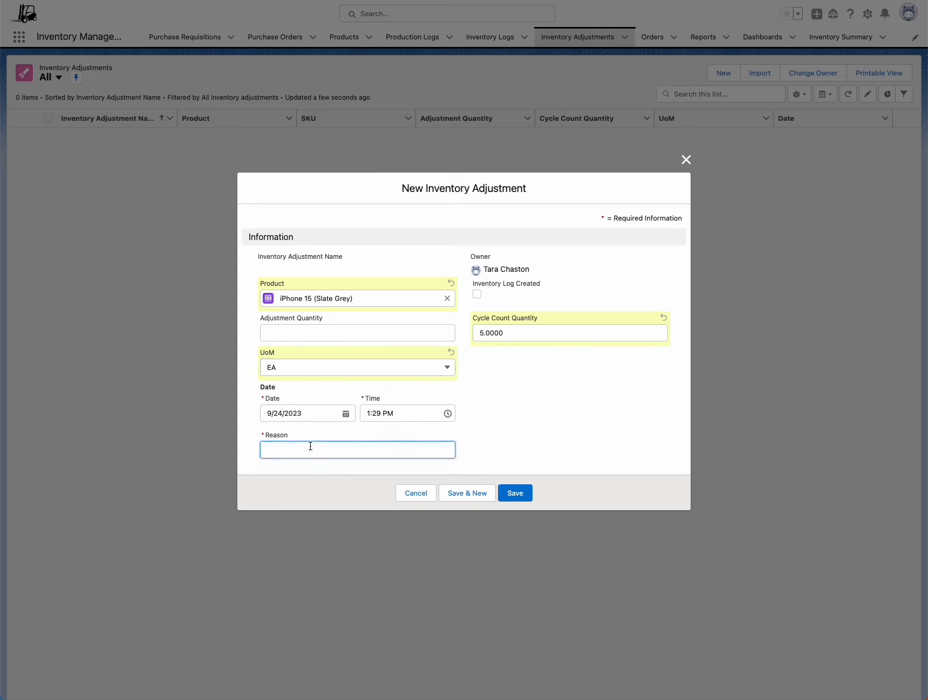
type("Cycle Count - Found 5 units in the back ")
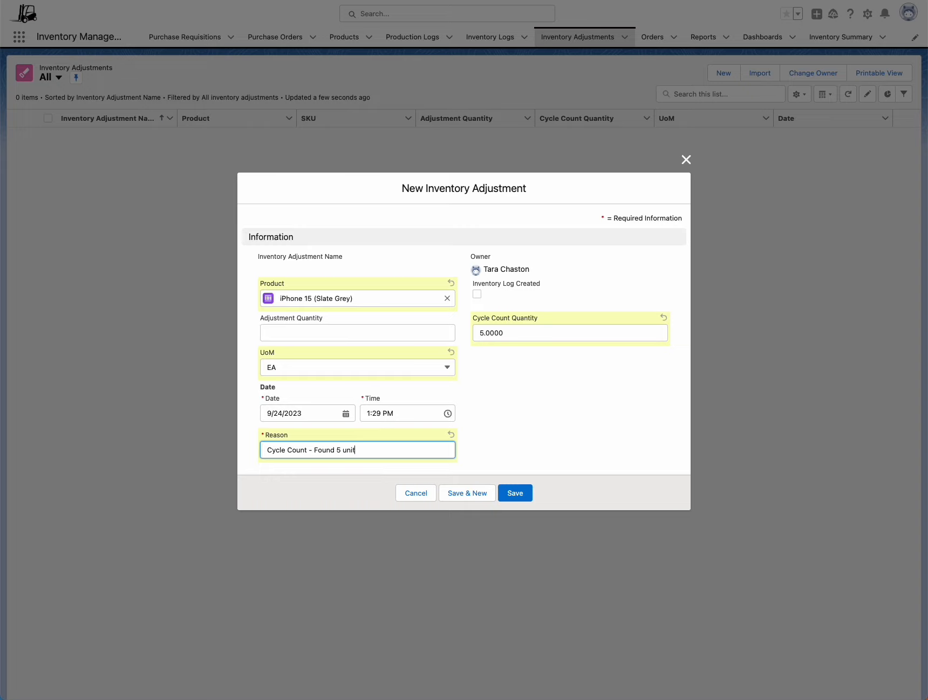
type("room")
left_click(515, 493)
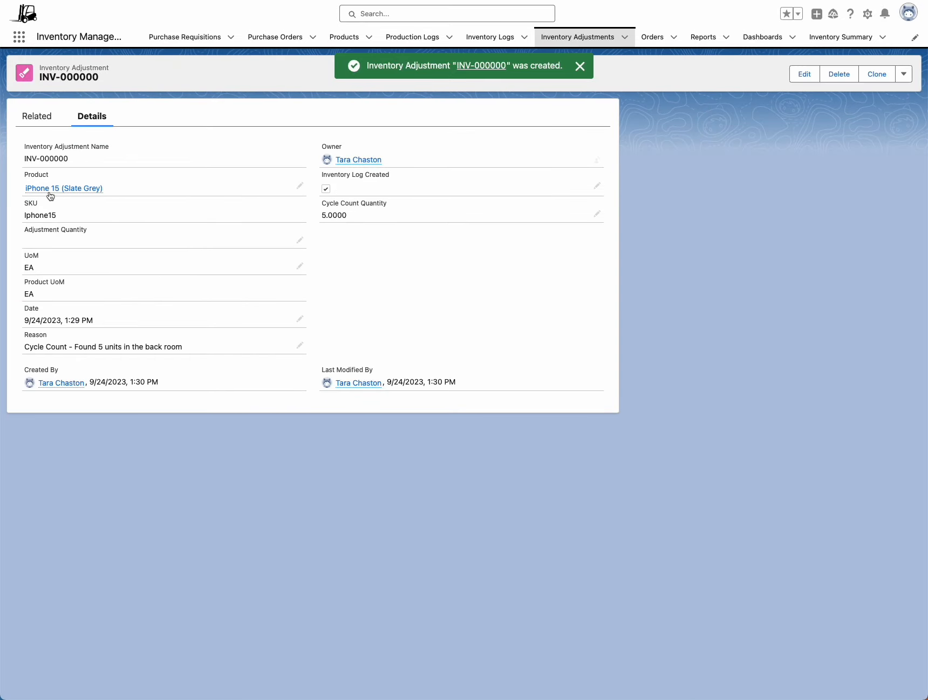
Open the iPhone 15 (Slate Grey) product from the cycle count adjustment and check its inventory summary quantity
left_click(52, 189)
left_click(165, 157)
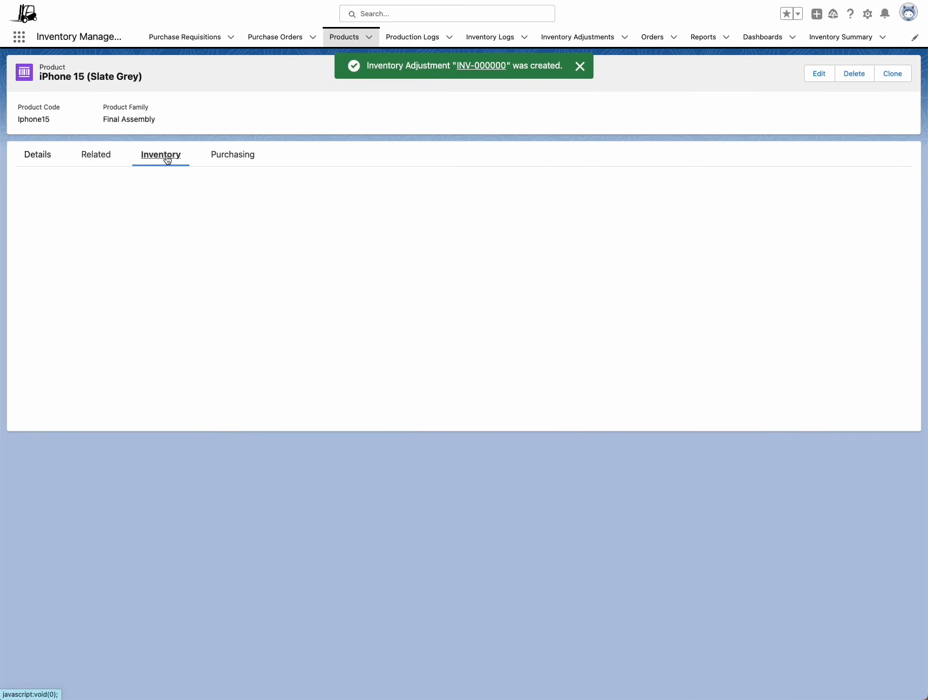
left_click_drag(265, 237, 237, 236)
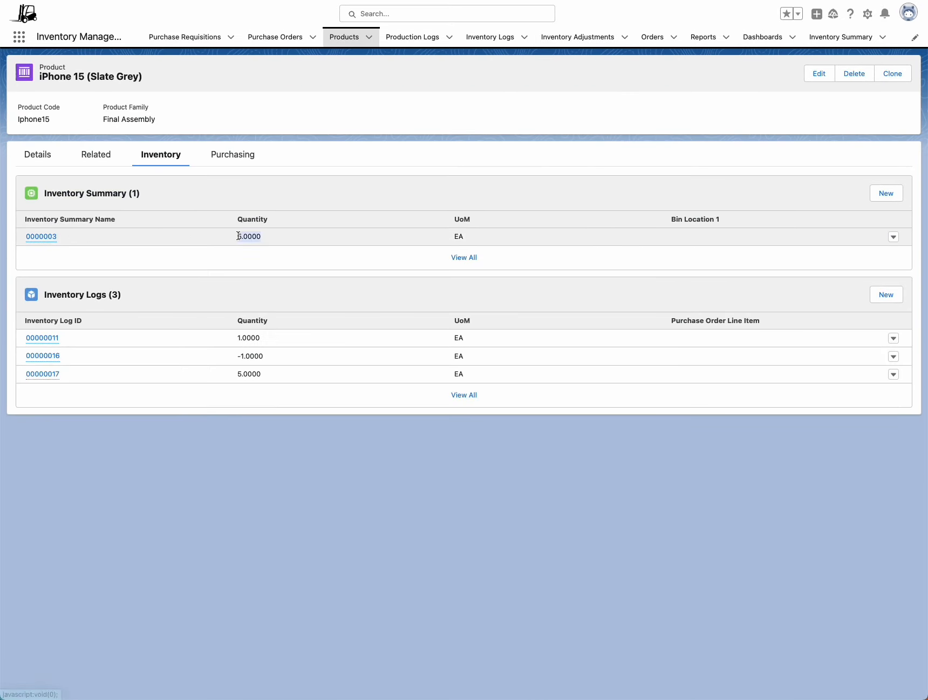
Start another inventory adjustment for iPhone 15 (Slate Grey) with an adjustment quantity of -1
left_click(577, 36)
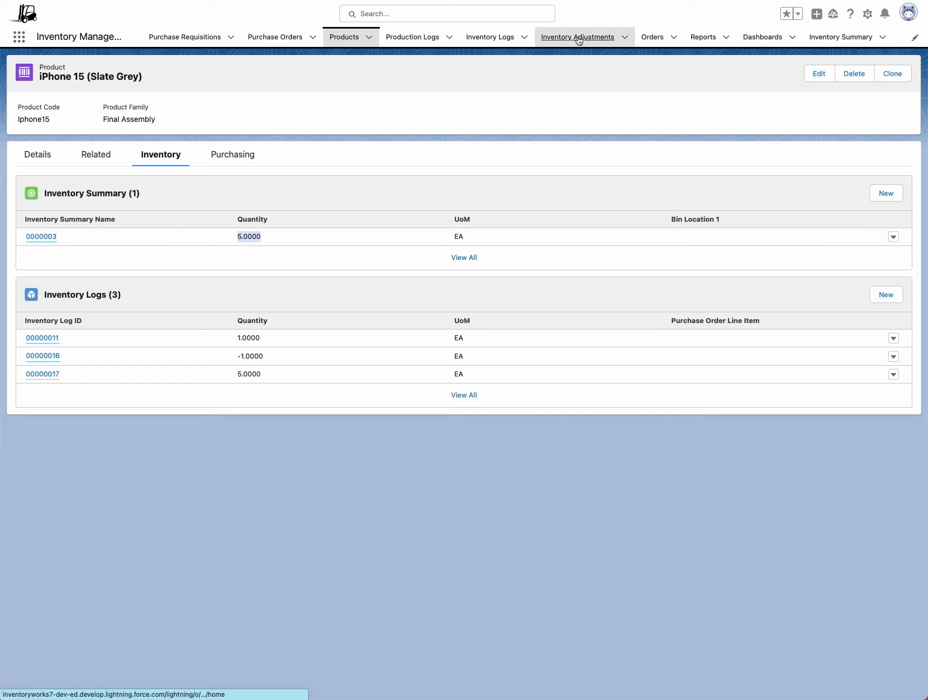
left_click(736, 79)
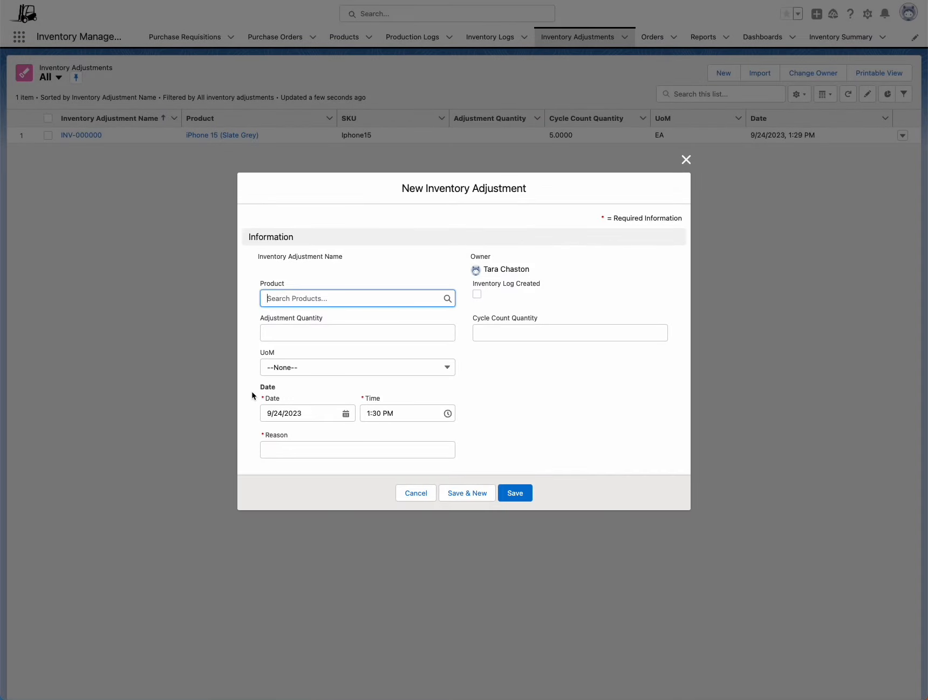
left_click(322, 336)
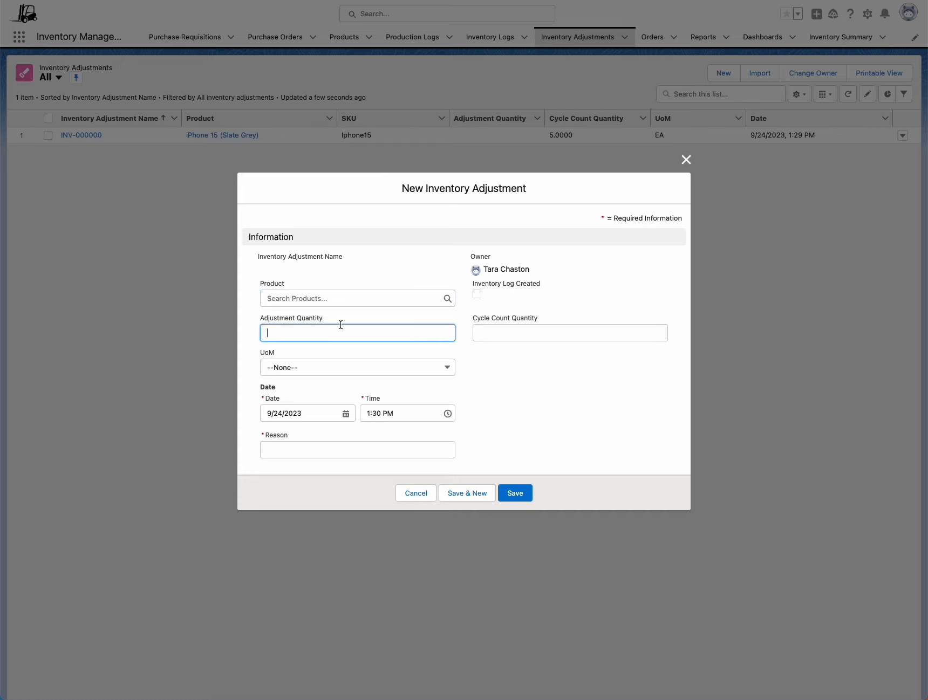
left_click(339, 299)
left_click(323, 324)
left_click(320, 332)
type("-1")
left_click(286, 346)
left_click_drag(261, 319, 365, 321)
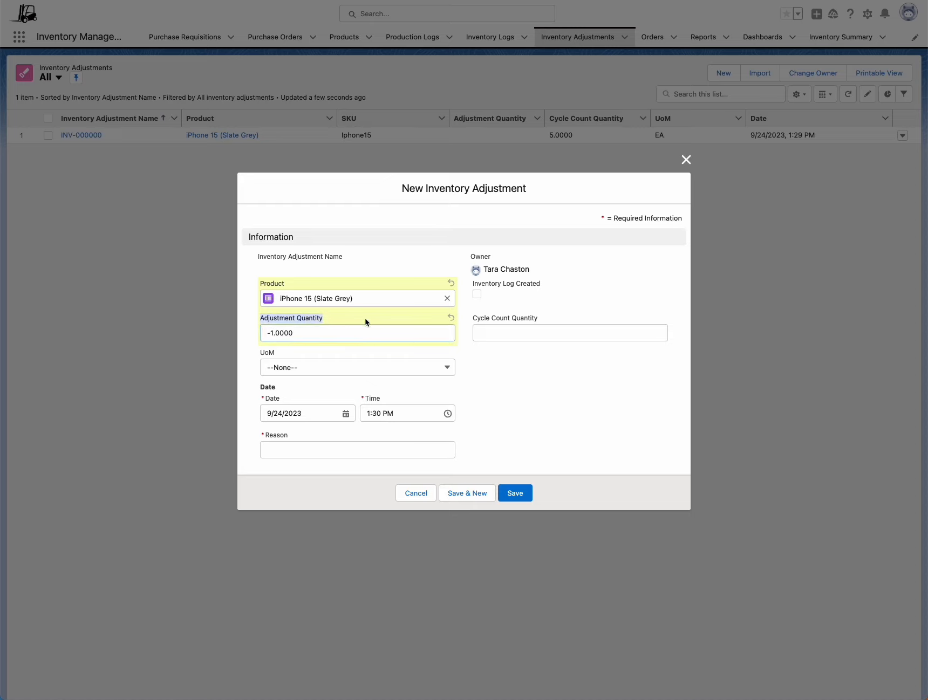
Set the unit of measure to EA, enter the reason "took one", and save the inventory adjustment
left_click(325, 371)
left_click(300, 407)
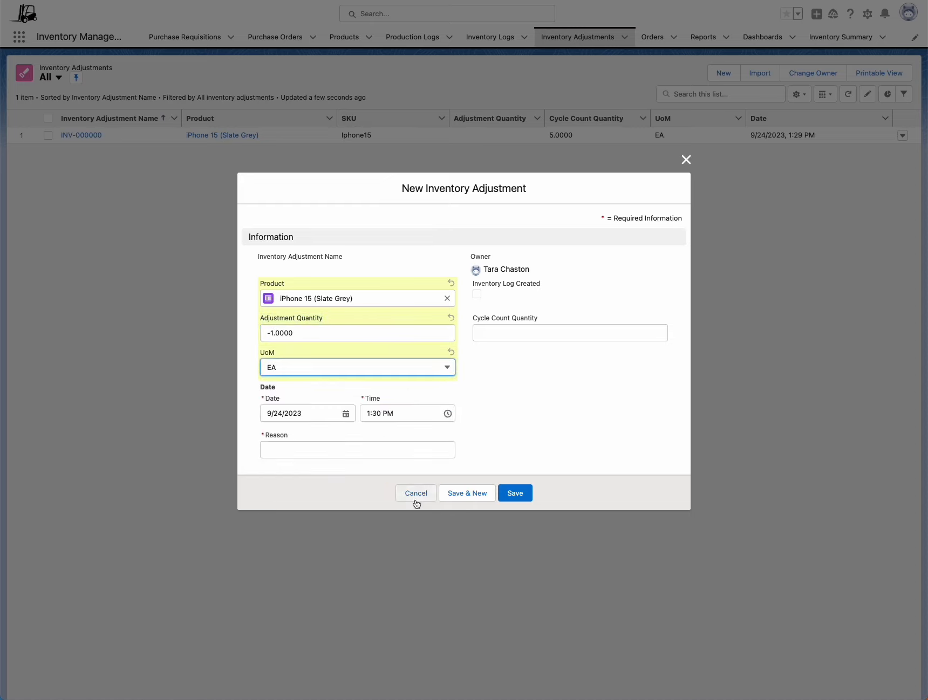
left_click(396, 448)
type("took one")
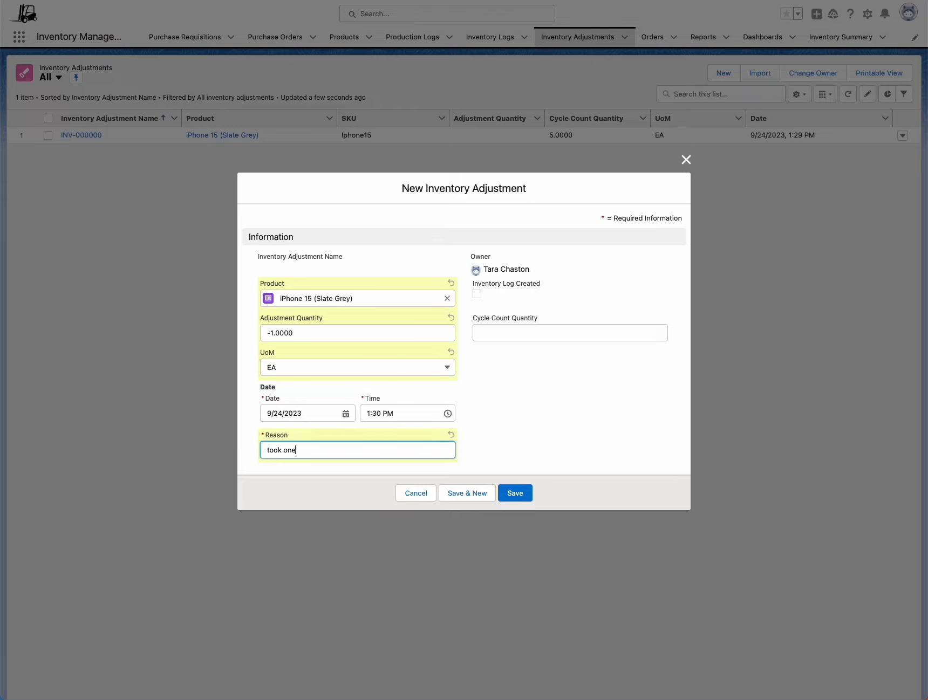
left_click(512, 493)
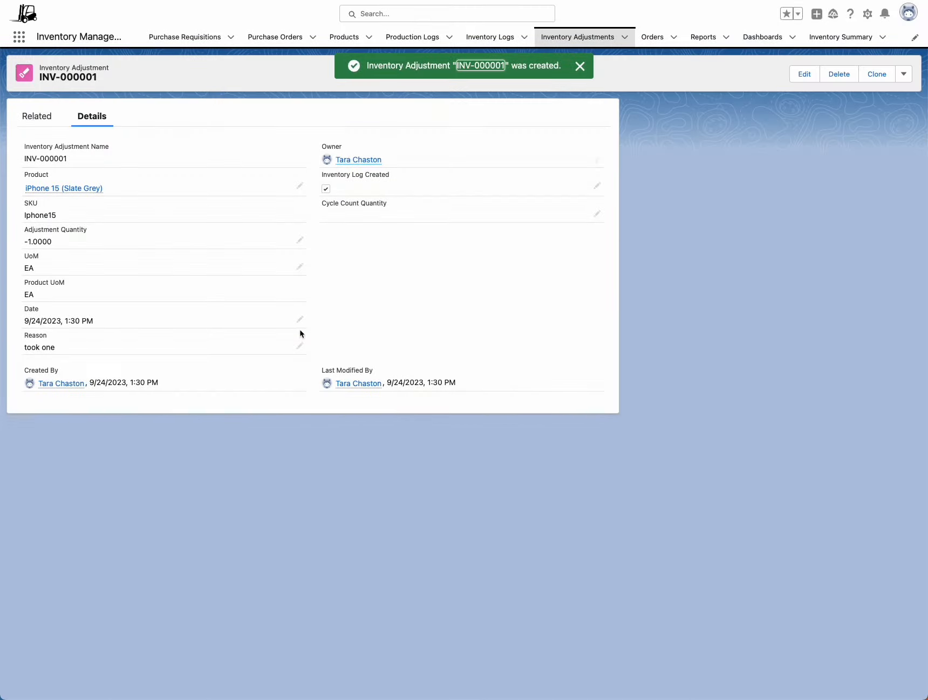
Open the adjusted iPhone 15 (Slate Grey) product and check its inventory summary quantity and inventory logs
mouse_move(72, 193)
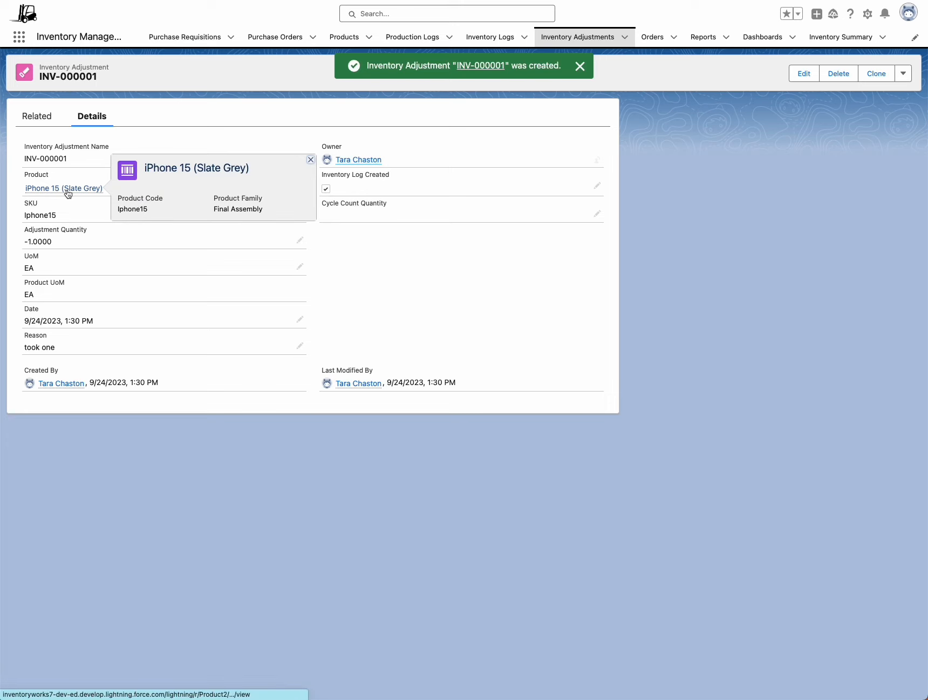
left_click(70, 193)
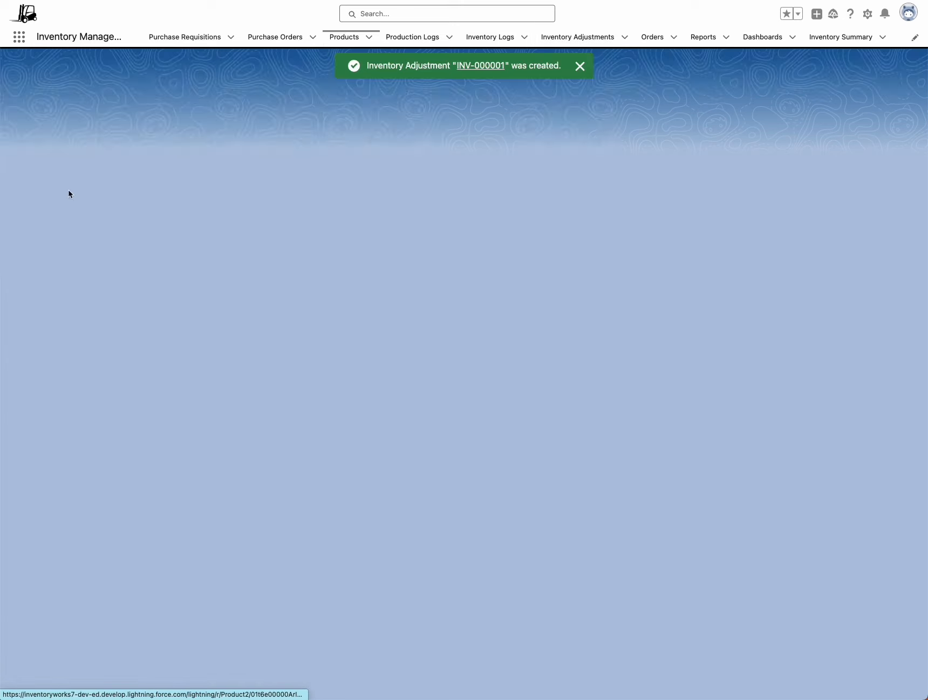
left_click(154, 156)
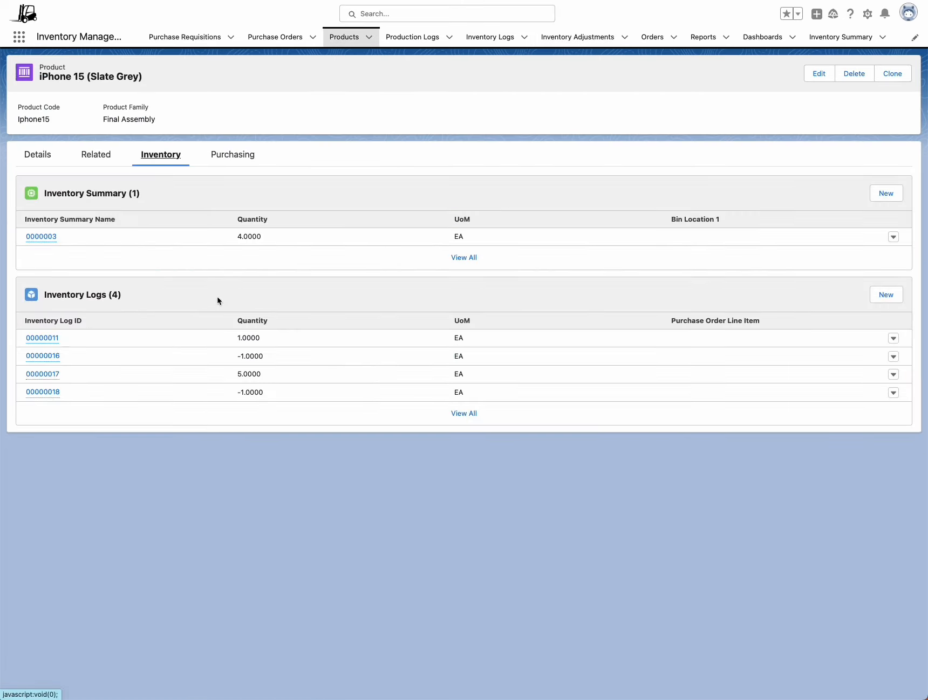
left_click_drag(262, 236, 237, 237)
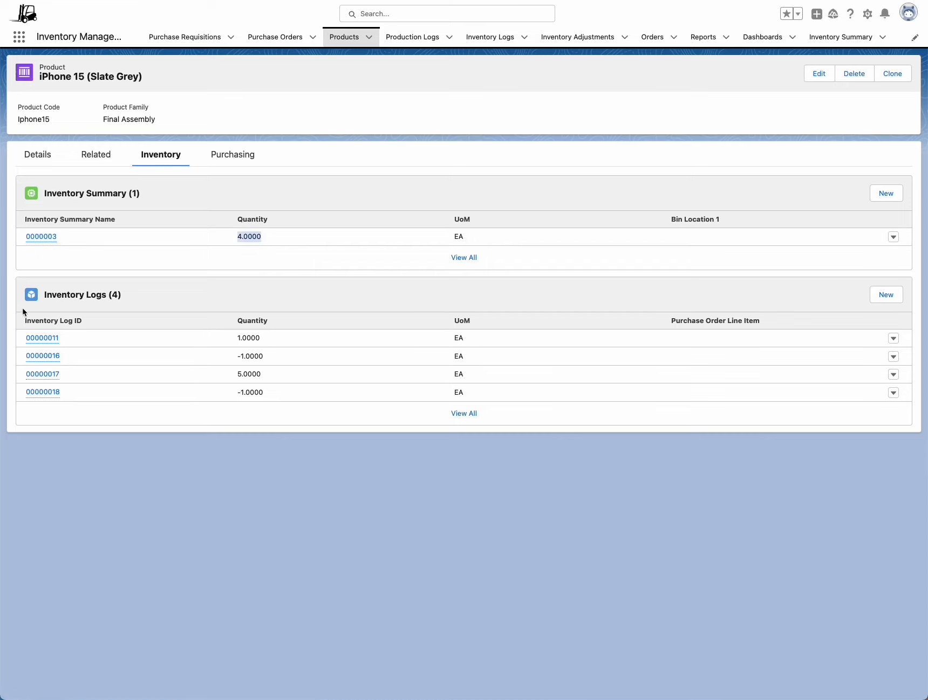